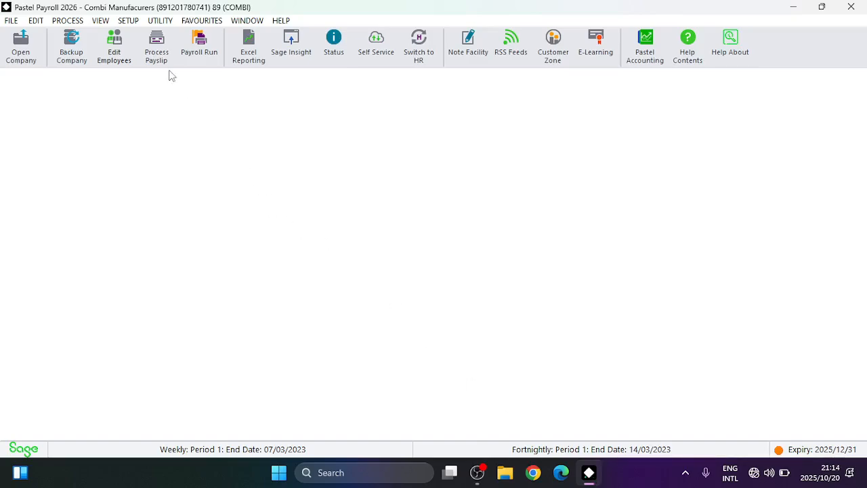
# Step: Open the payroll transaction setup and load transaction 5005, Piece Work
pyautogui.click(135, 21)
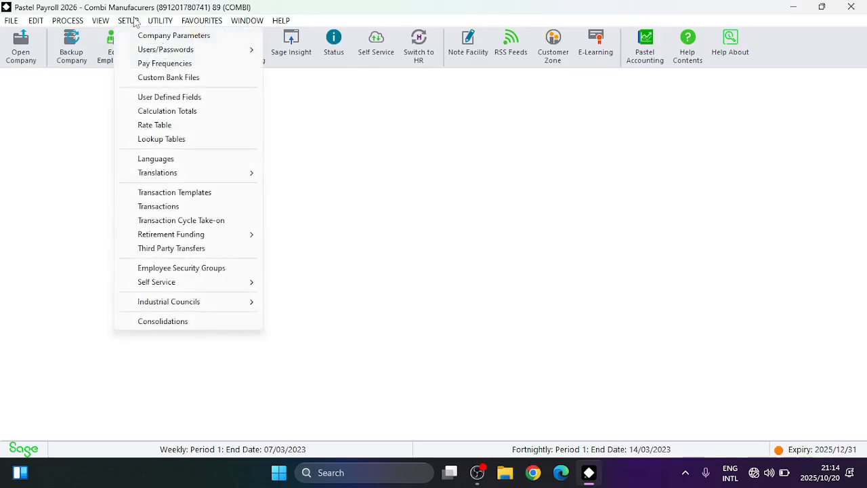
pyautogui.click(158, 207)
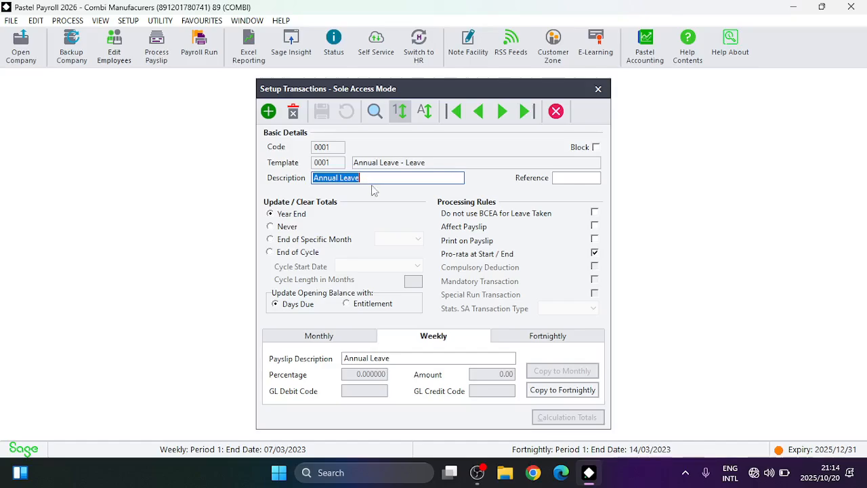
pyautogui.click(377, 114)
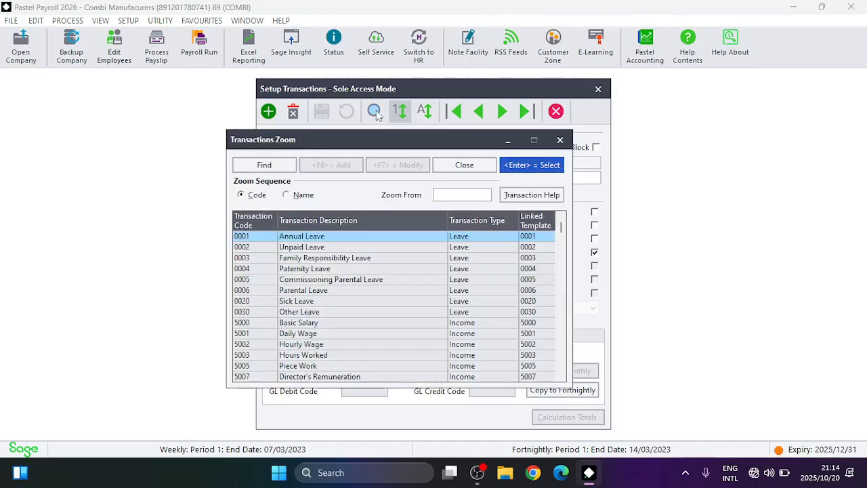
pyautogui.write('5005')
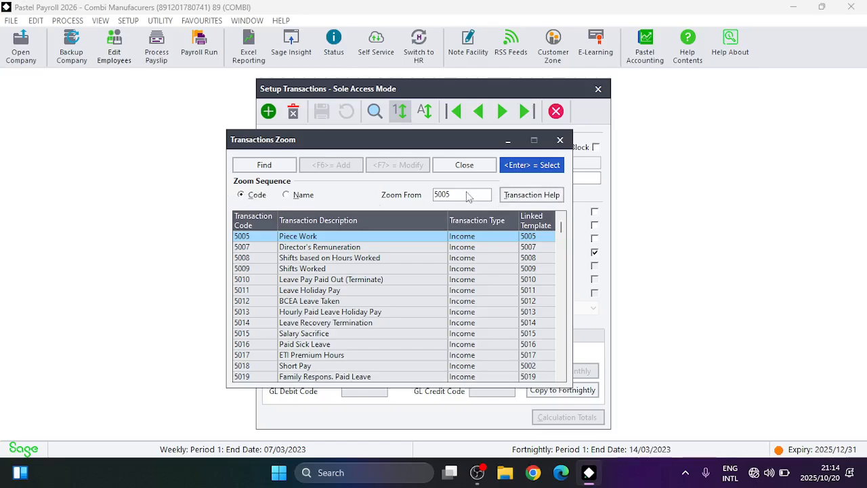
pyautogui.press('Return')
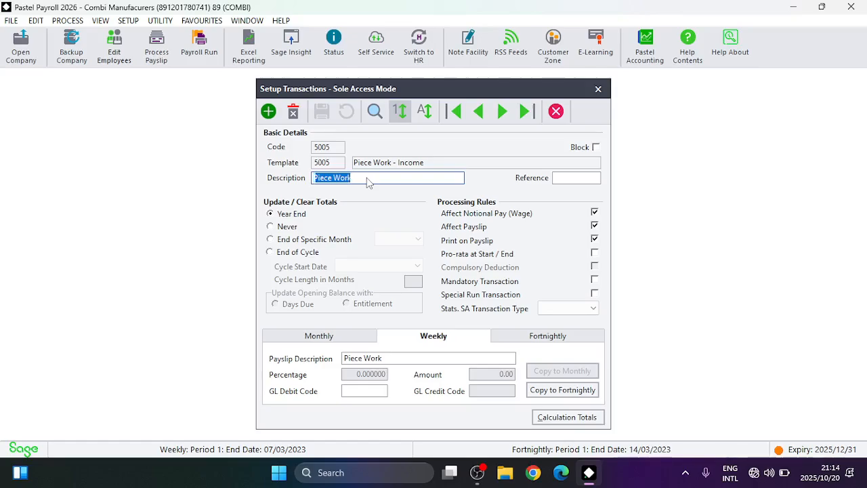
# Step: Change the description of transaction 5005 to Building Wage
pyautogui.press('BackSpace')
pyautogui.write('Bu')
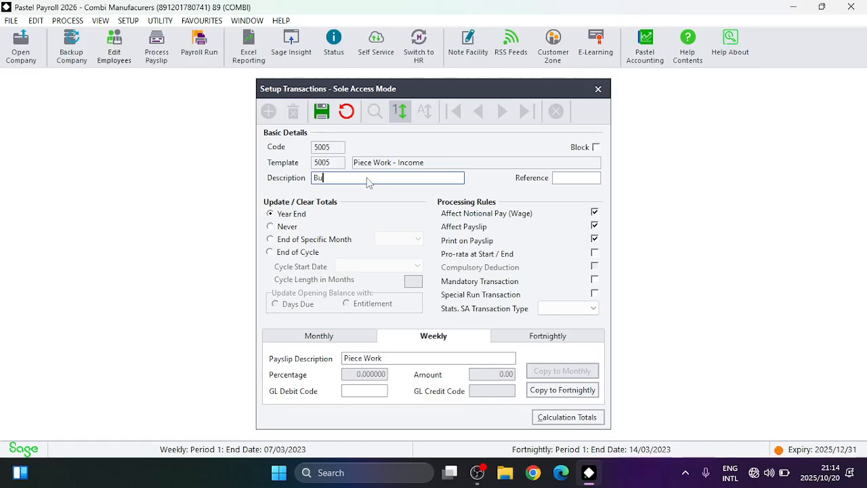
pyautogui.write('ilding Wage')
pyautogui.click(408, 358)
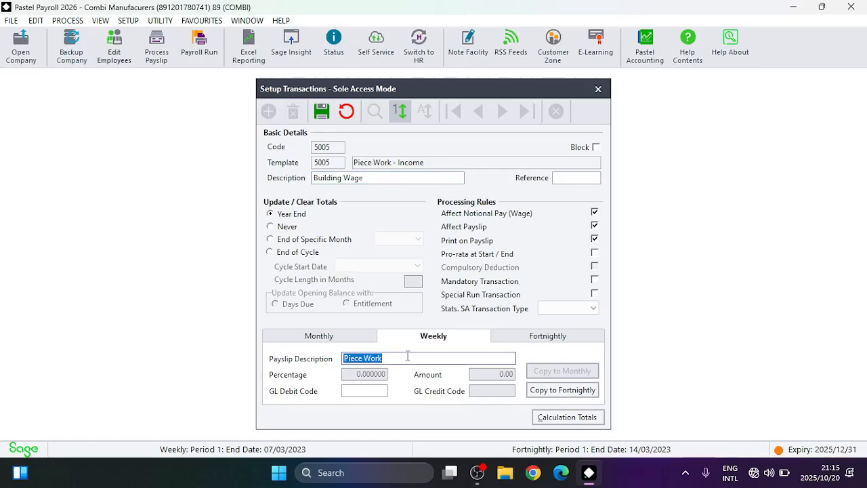
pyautogui.press('BackSpace')
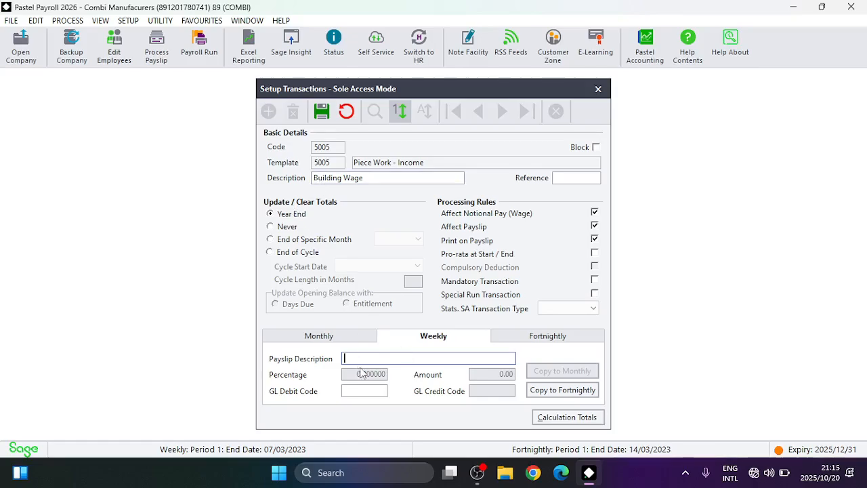
pyautogui.click(370, 179)
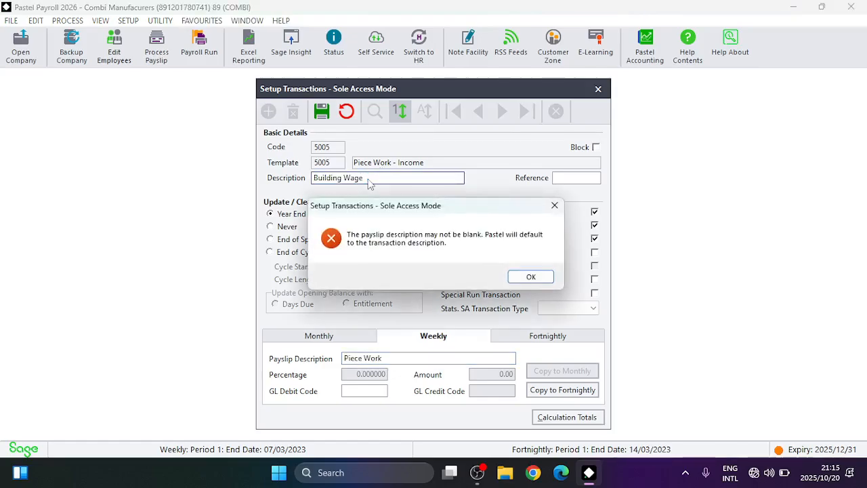
pyautogui.click(531, 276)
# Step: Copy the description Building Wage into the weekly payslip description of transaction 5005 and save the transaction
pyautogui.click(378, 176)
pyautogui.hotkey('ctrl', 'c')
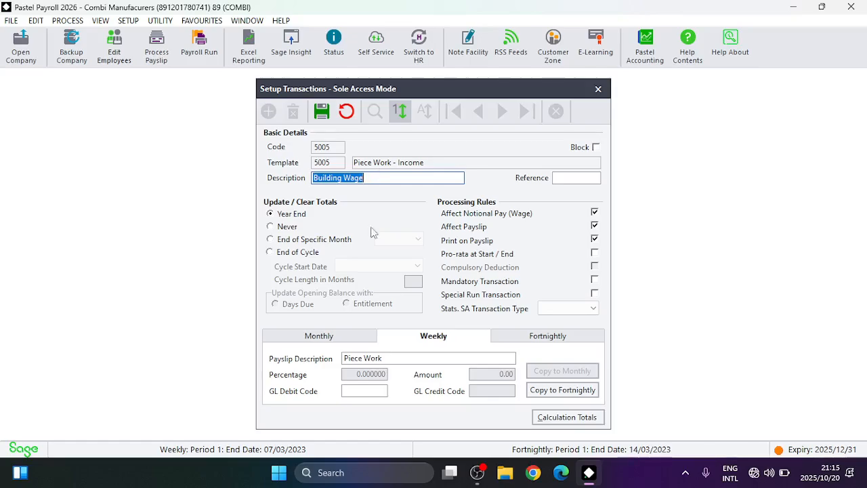
pyautogui.click(389, 360)
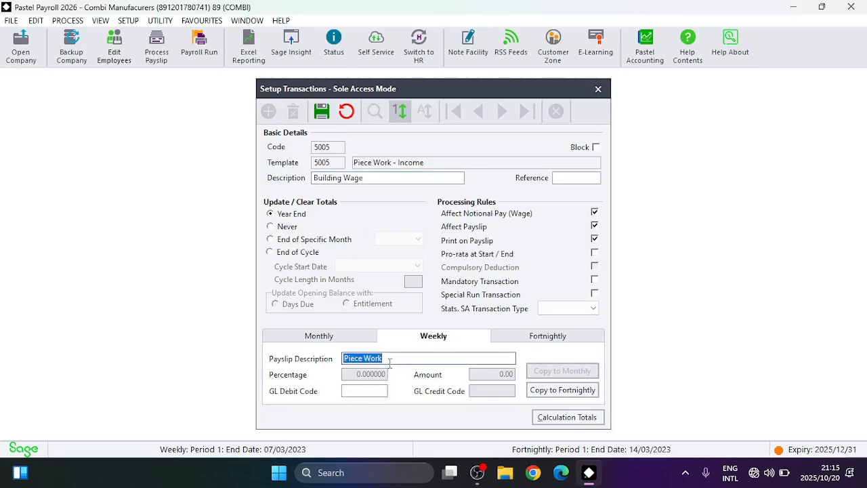
pyautogui.hotkey('ctrl', 'v')
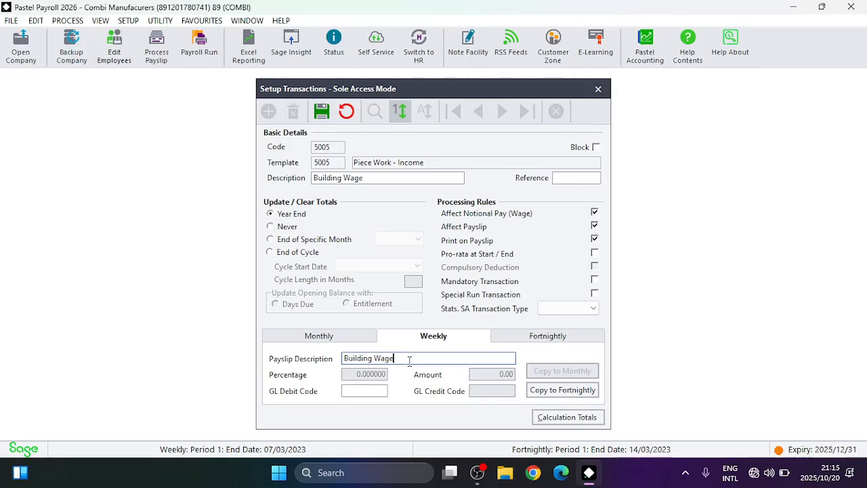
pyautogui.click(321, 111)
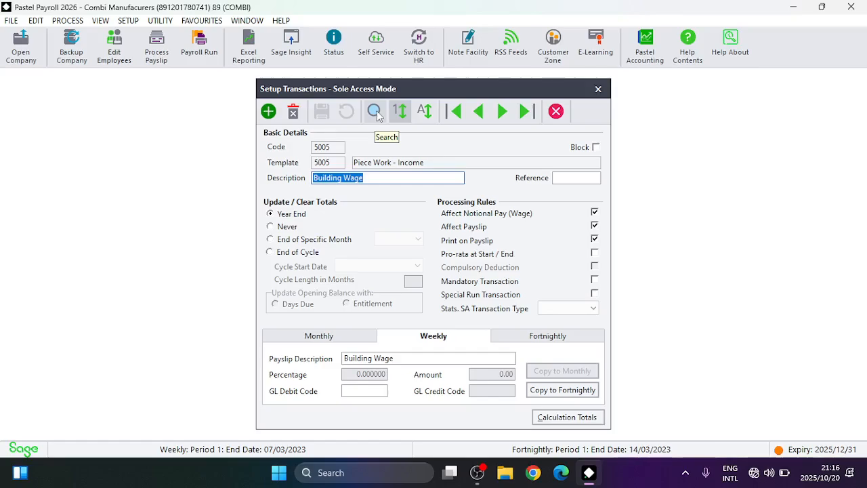
pyautogui.click(374, 112)
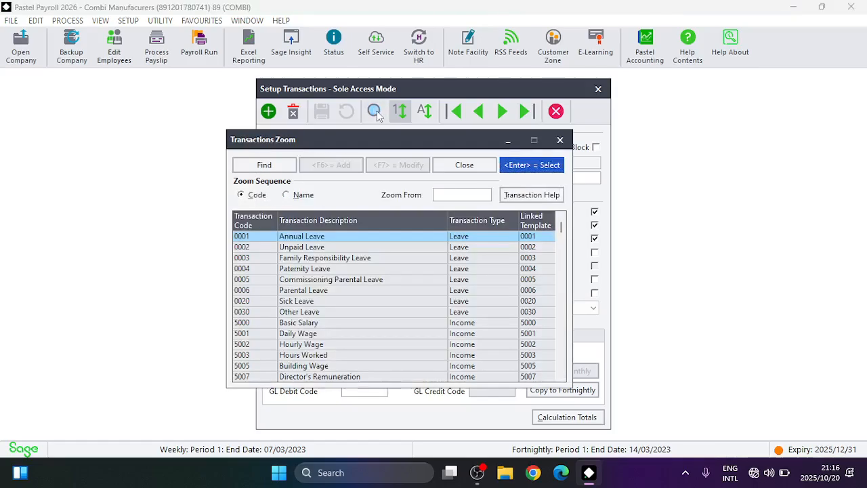
pyautogui.write('500')
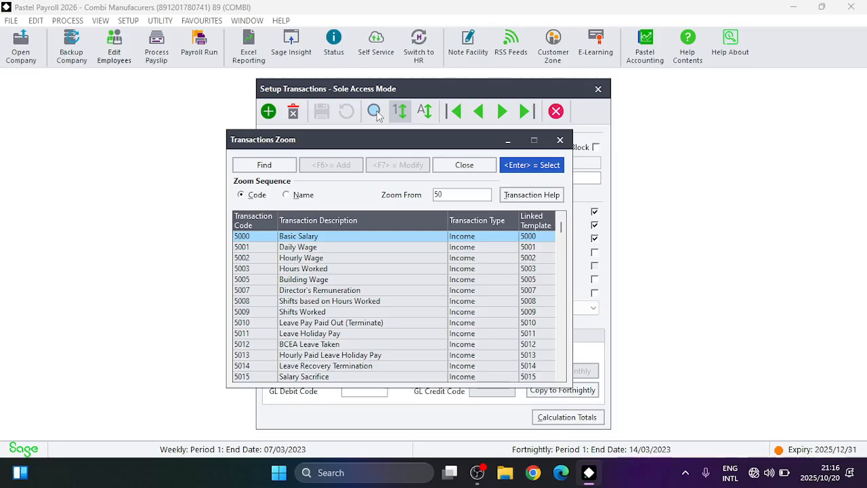
pyautogui.write('5')
pyautogui.press('Return')
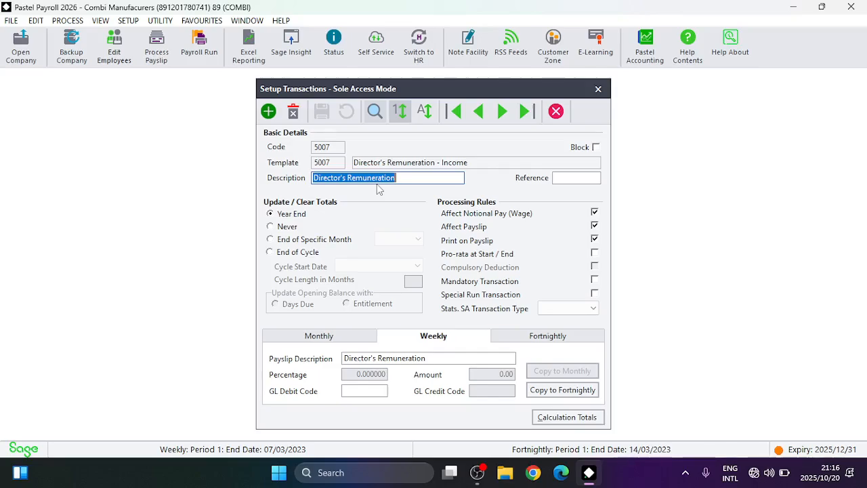
# Step: Load transaction 5050, Non-taxable Allowance, and change its description to Workshop Refund
pyautogui.click(375, 113)
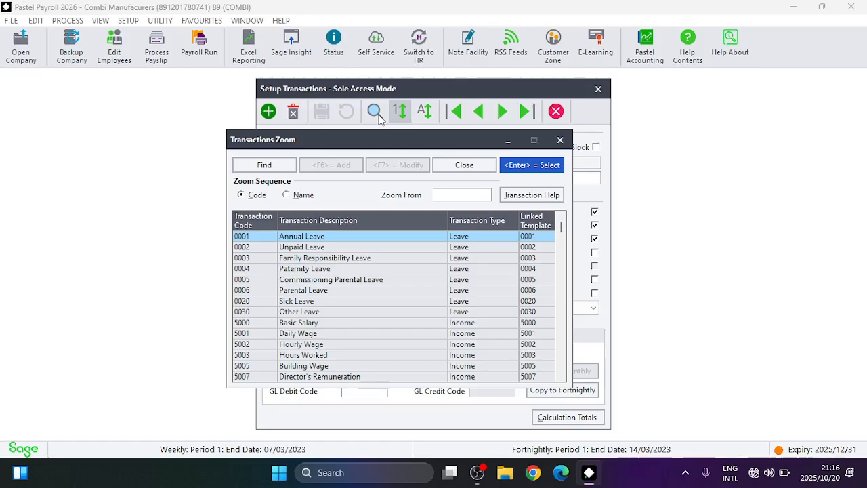
pyautogui.write('5050')
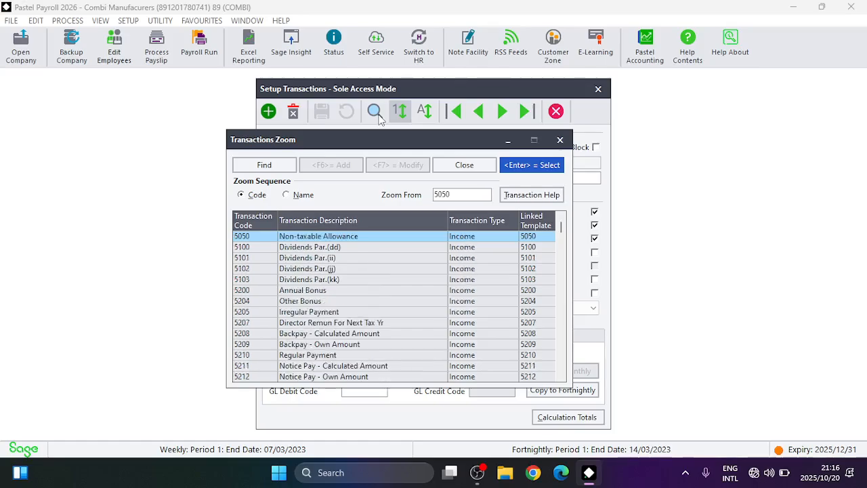
pyautogui.click(532, 170)
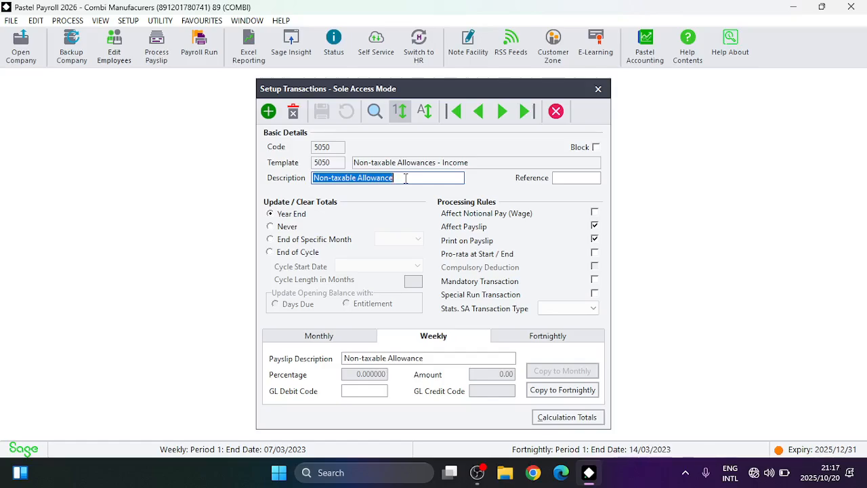
pyautogui.press('BackSpace')
pyautogui.write('Wo')
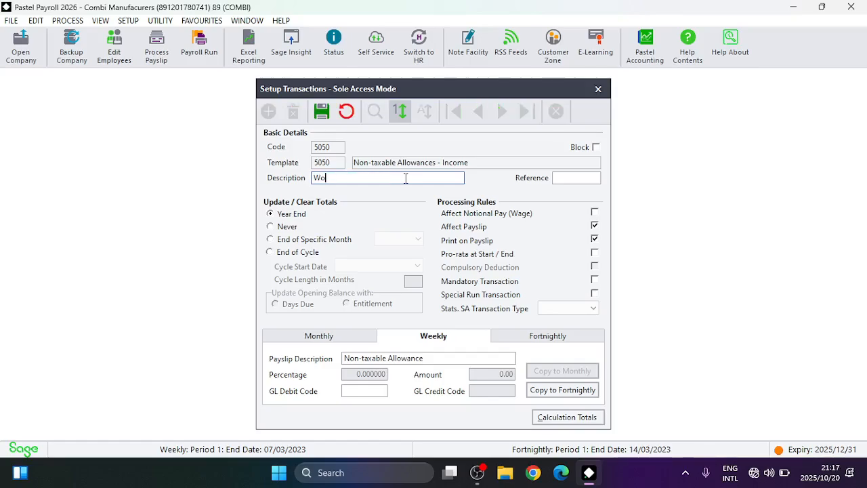
pyautogui.write('rkshop Refund')
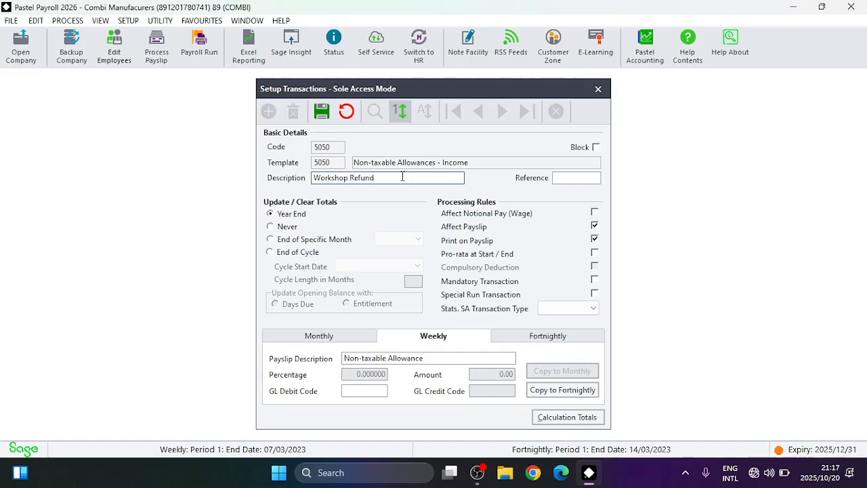
# Step: Copy the description Workshop Refund into the weekly payslip description of transaction 5050 and save the transaction
pyautogui.click(439, 362)
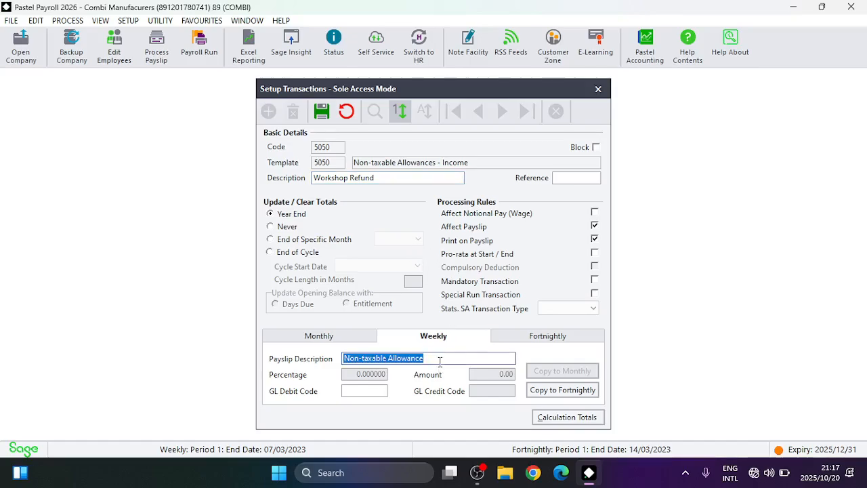
pyautogui.click(381, 176)
pyautogui.hotkey('ctrl', 'c')
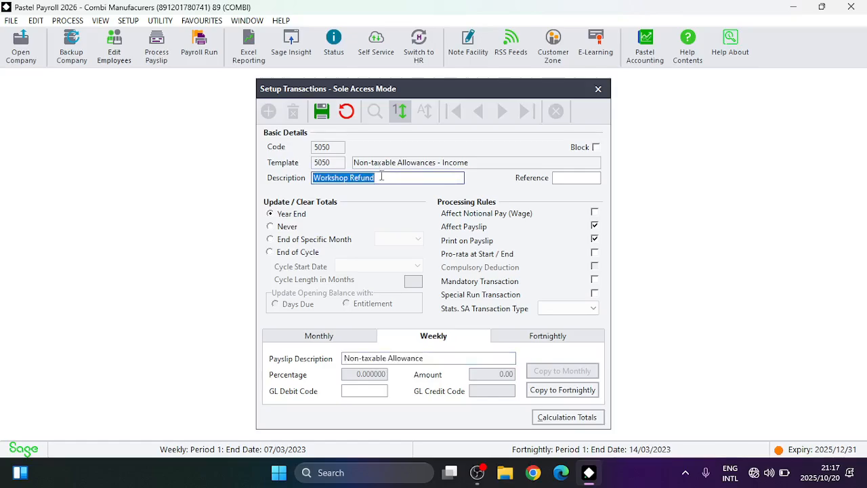
pyautogui.click(427, 357)
pyautogui.hotkey('ctrl', 'v')
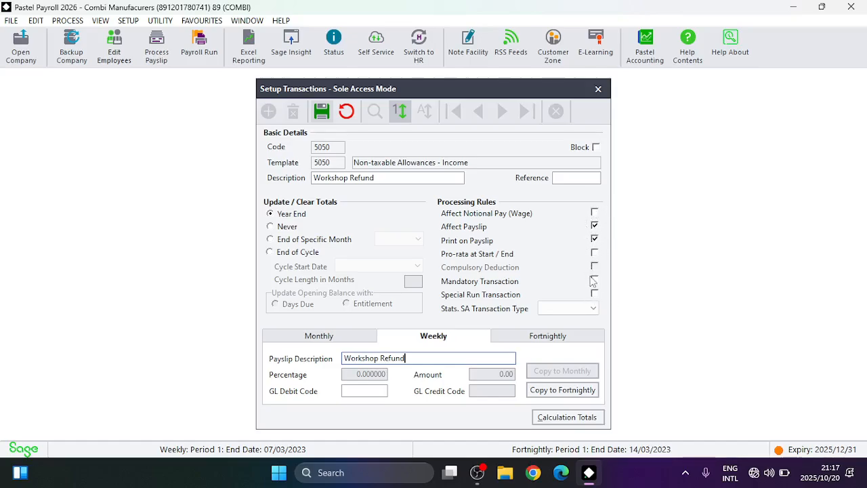
pyautogui.click(322, 113)
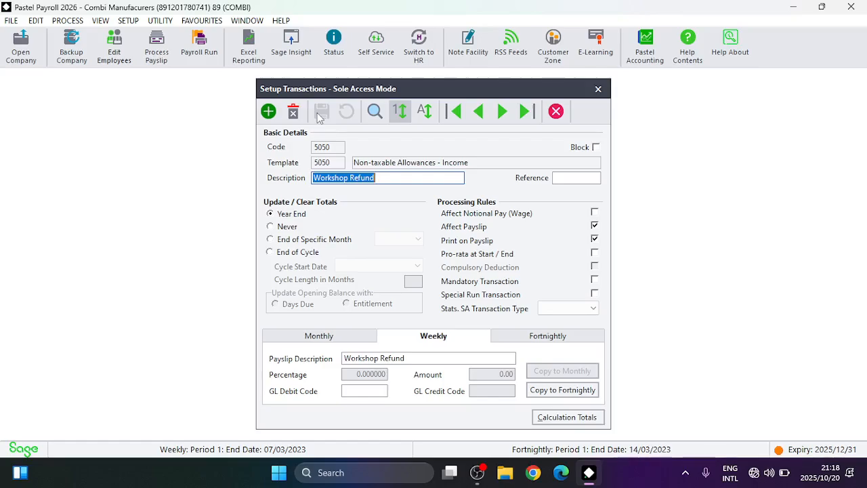
# Step: Load transaction 5660, Uniform Allowance -Non-taxable, and change its description to Protection Allowance
pyautogui.click(375, 111)
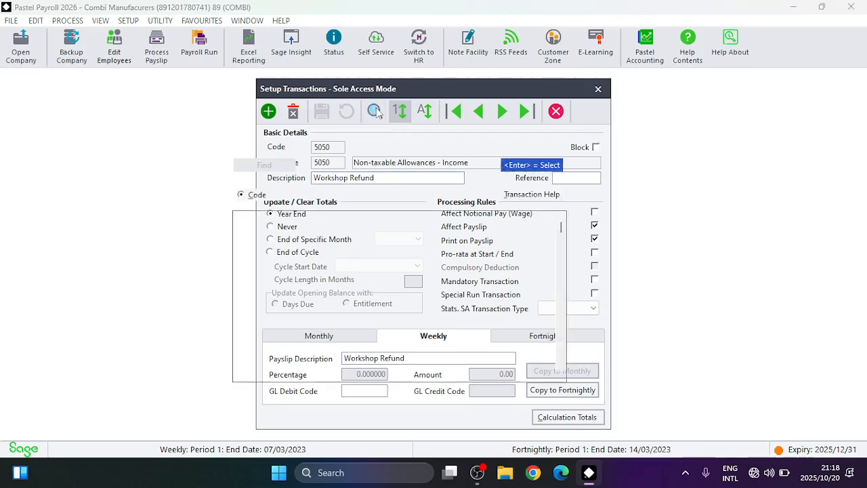
pyautogui.write('5660')
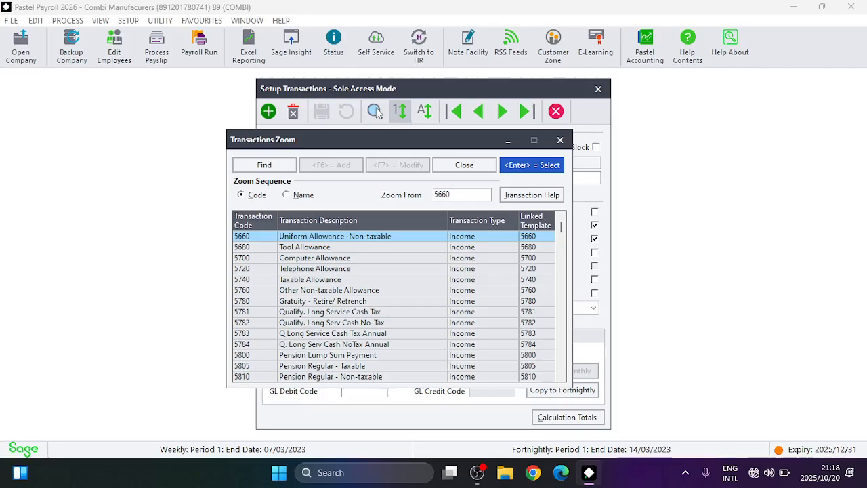
pyautogui.press('Return')
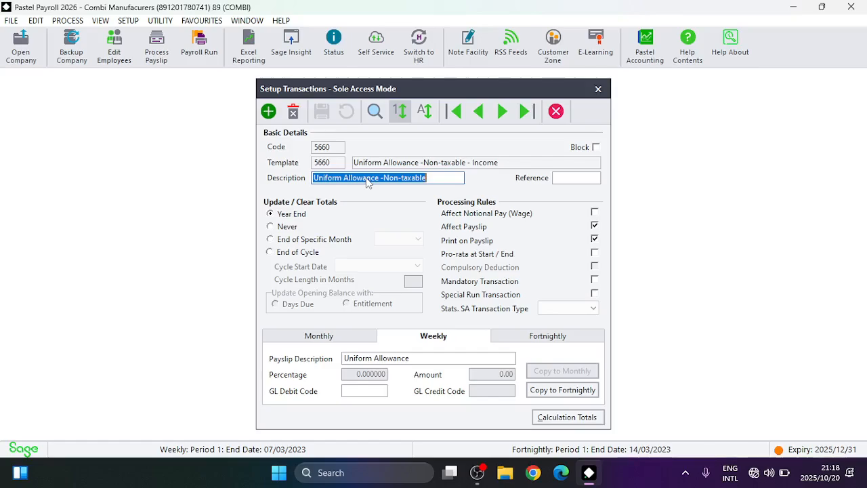
pyautogui.press('BackSpace')
pyautogui.write('P')
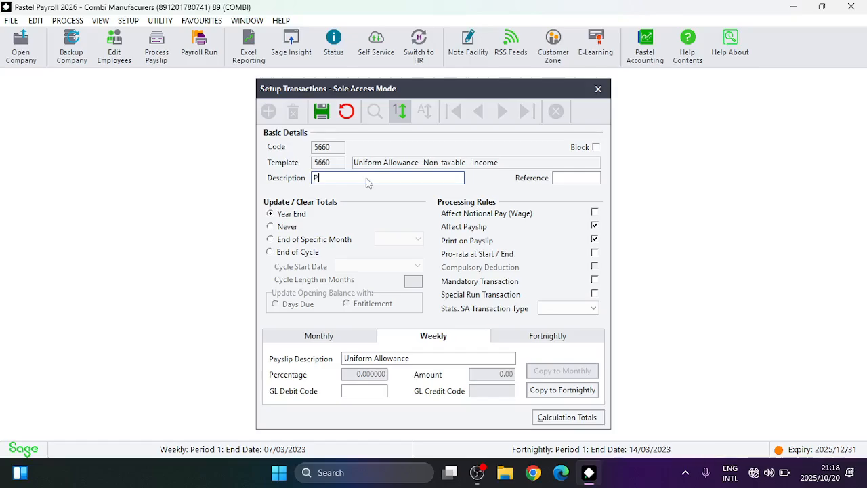
pyautogui.write('rotection Allowance')
pyautogui.click(419, 358)
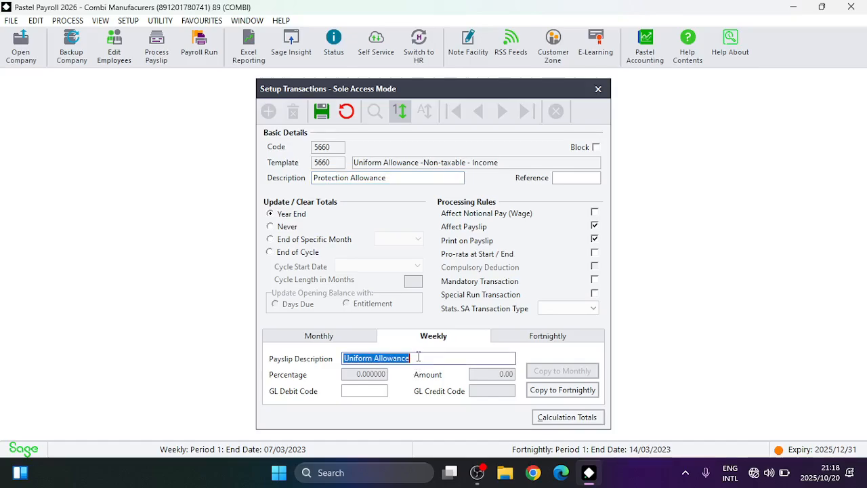
pyautogui.write('Workshop Refund')
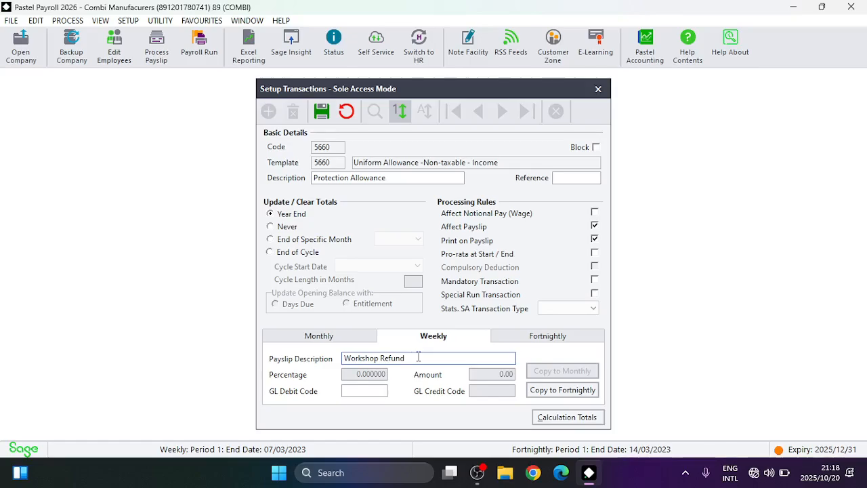
pyautogui.press('BackSpace')
# Step: Copy the description Protection Allowance into the weekly payslip description of transaction 5660
pyautogui.click(404, 176)
pyautogui.hotkey('ctrl', 'c')
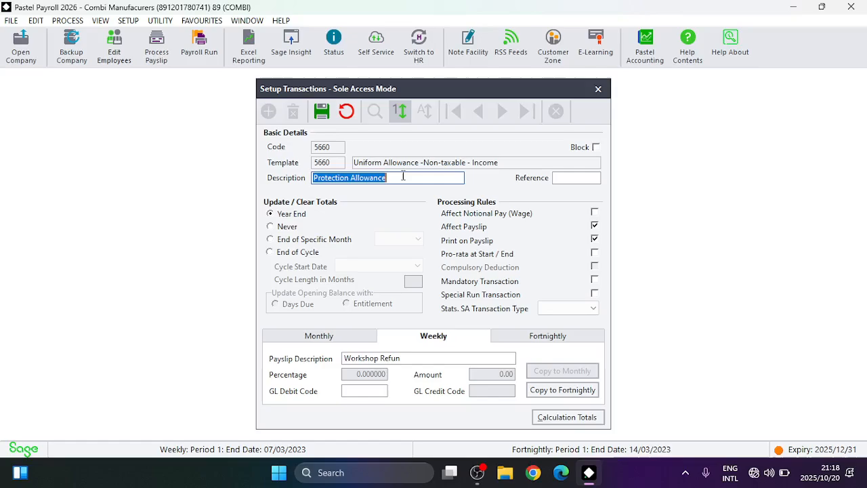
pyautogui.click(404, 177)
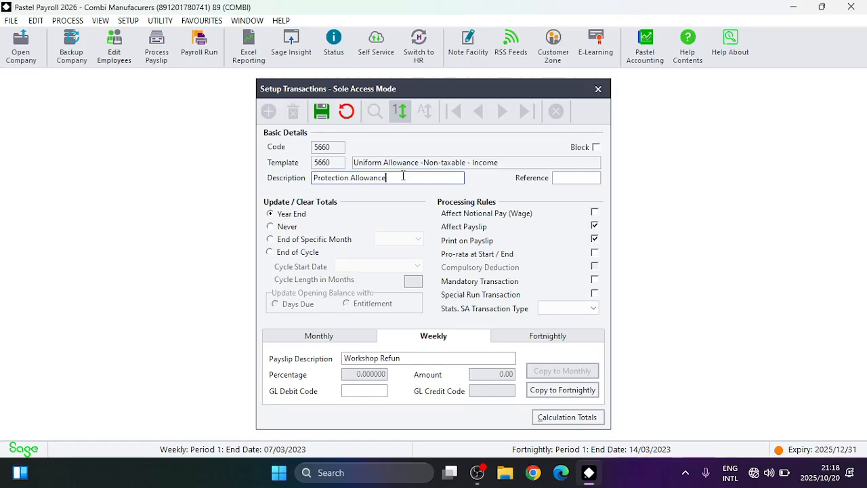
pyautogui.click(411, 362)
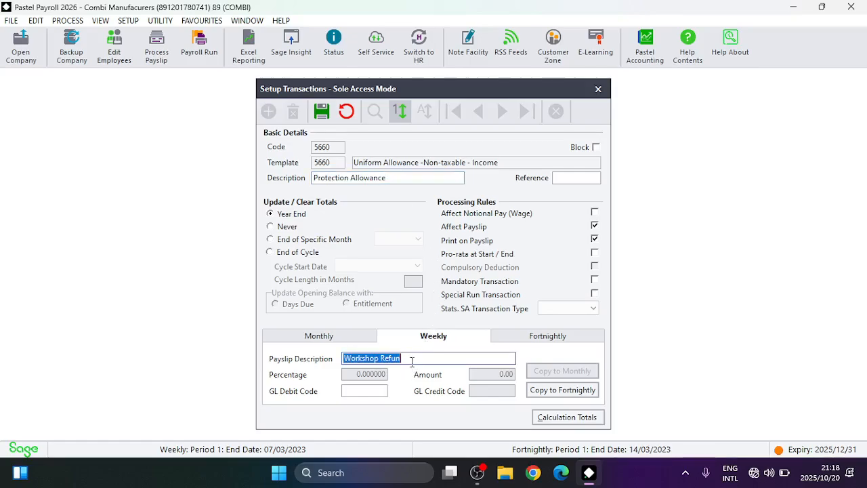
pyautogui.hotkey('ctrl', 'v')
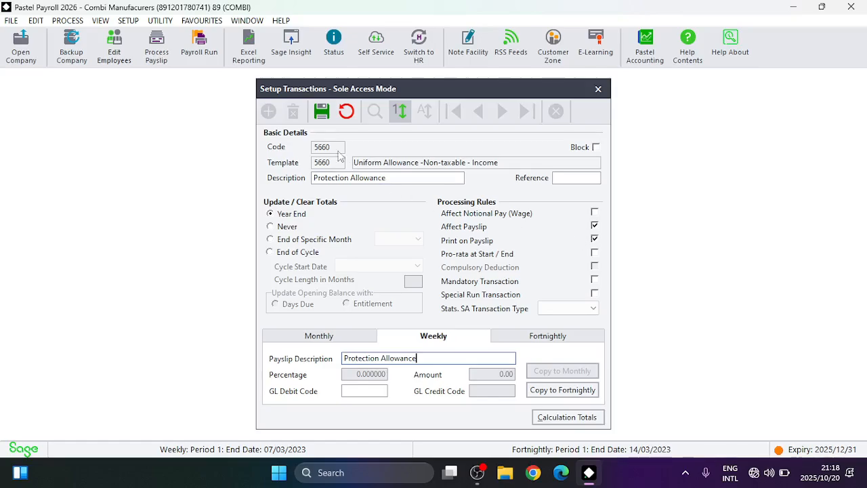
# Step: Save transaction 5660 and load transaction 5501, Travel Allowance 1, to review its setup
pyautogui.click(326, 115)
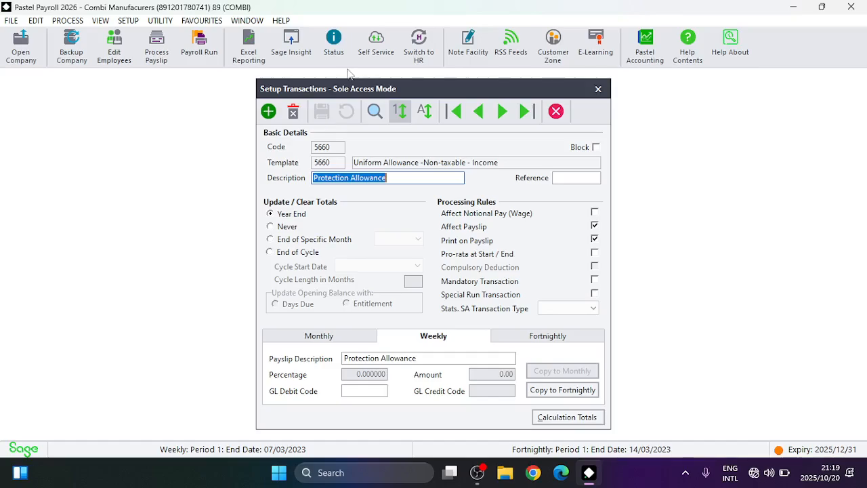
pyautogui.click(377, 116)
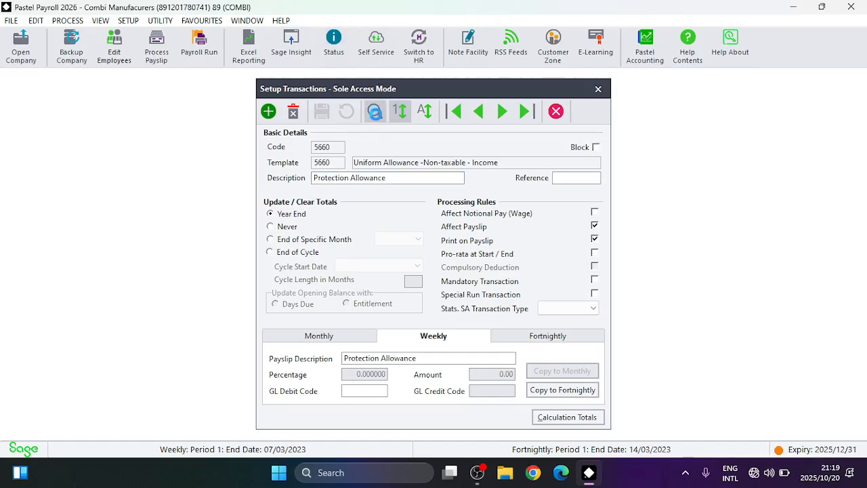
pyautogui.write('5501')
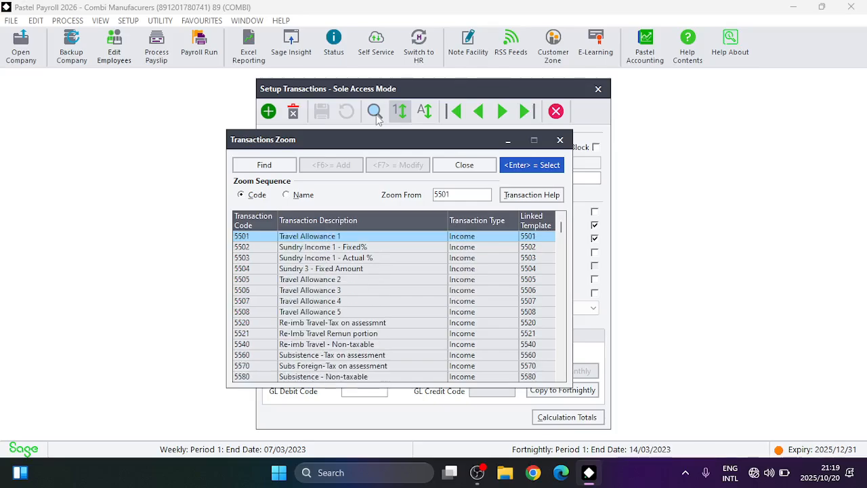
pyautogui.press('Return')
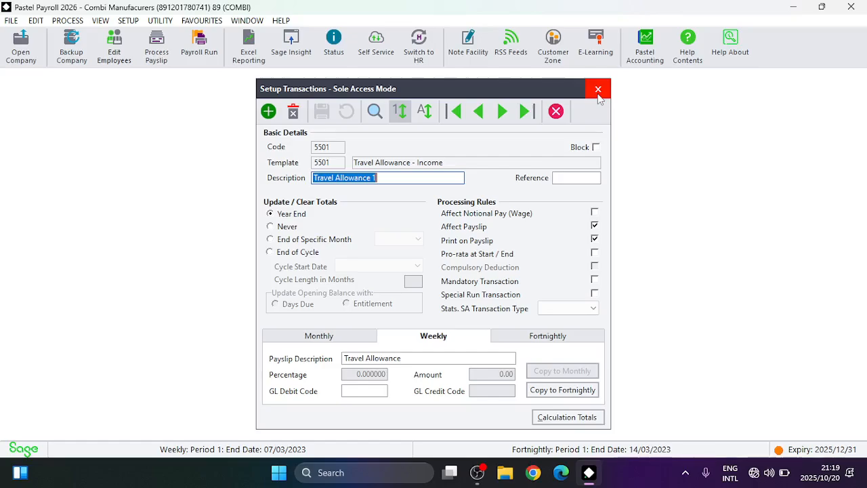
# Step: Load transaction 7041, Provident - Fixed Amount, and set its weekly amount to 272.50
pyautogui.click(375, 111)
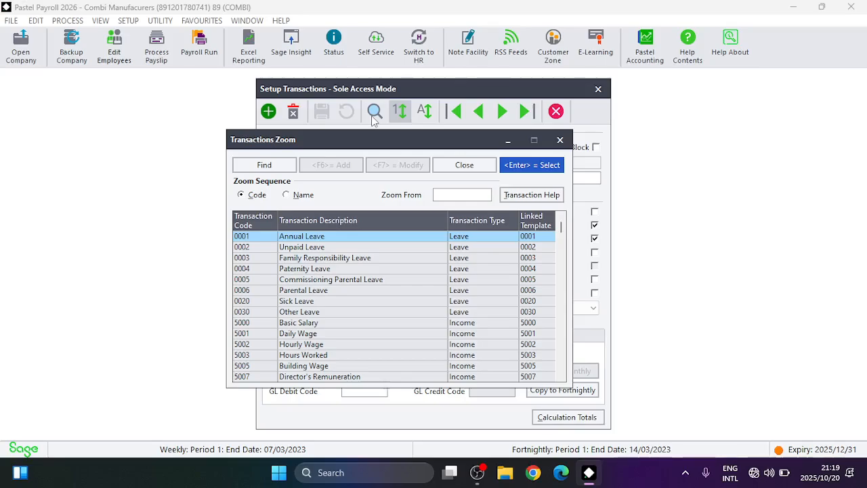
pyautogui.write('7041')
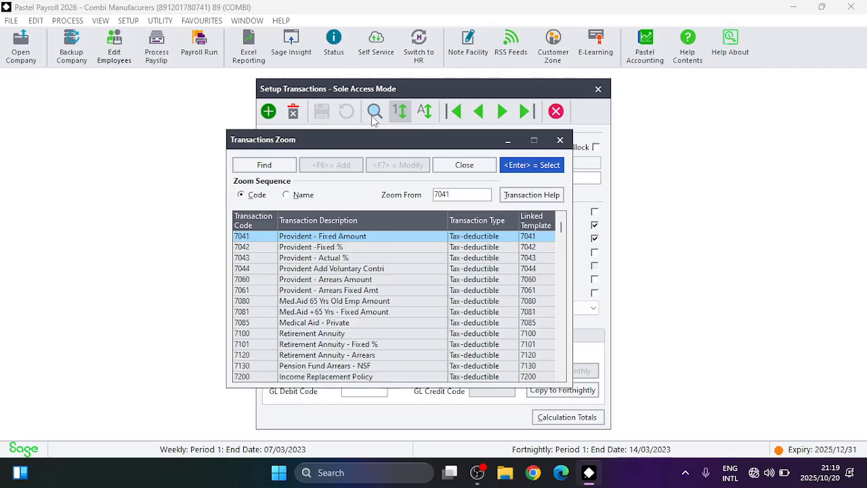
pyautogui.press('Return')
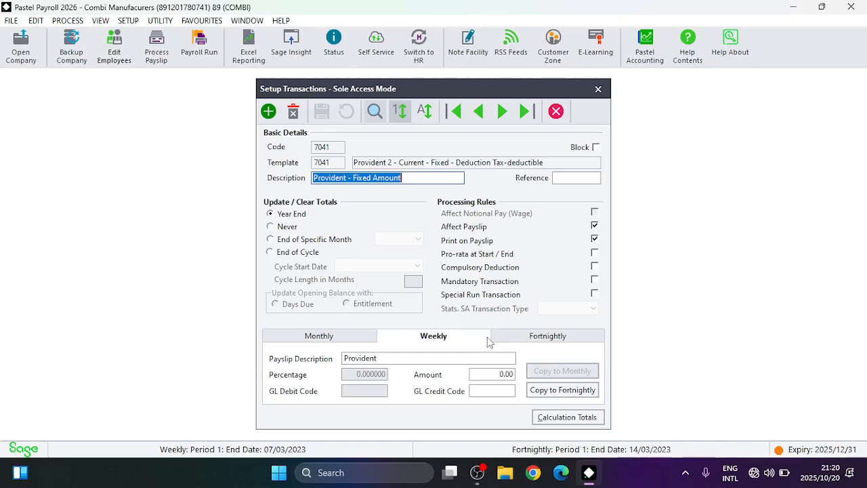
pyautogui.click(485, 377)
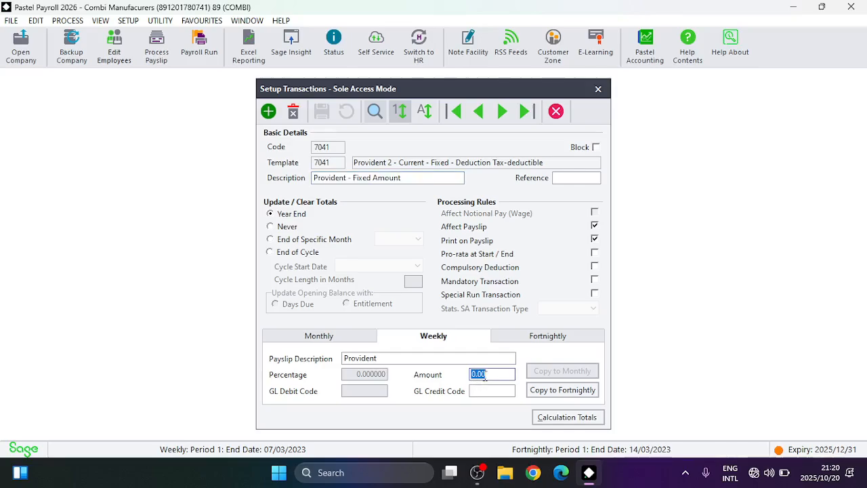
pyautogui.write('272')
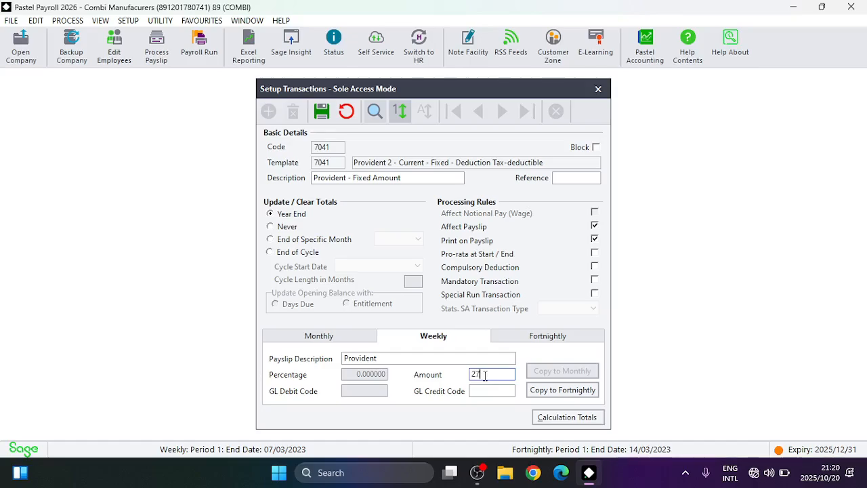
pyautogui.write('.50')
pyautogui.press('Tab')
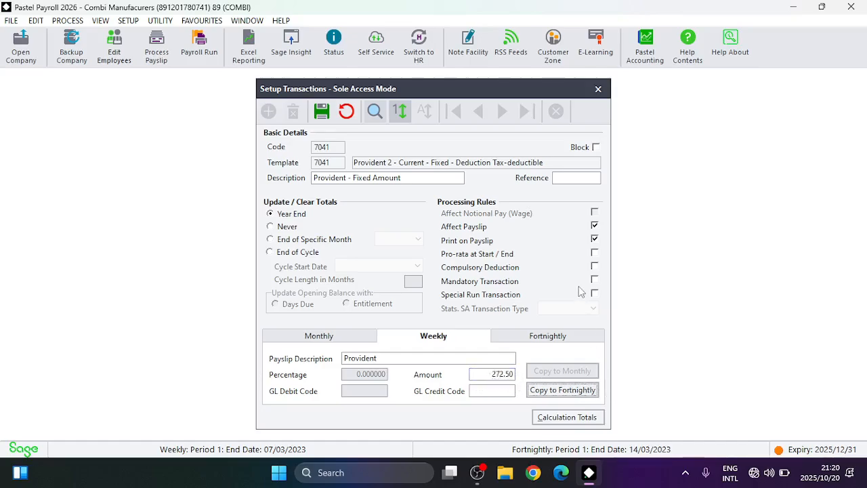
# Step: Set the fortnightly amount of transaction 7041 to 545.00, review the weekly amount, and save the transaction
pyautogui.click(565, 341)
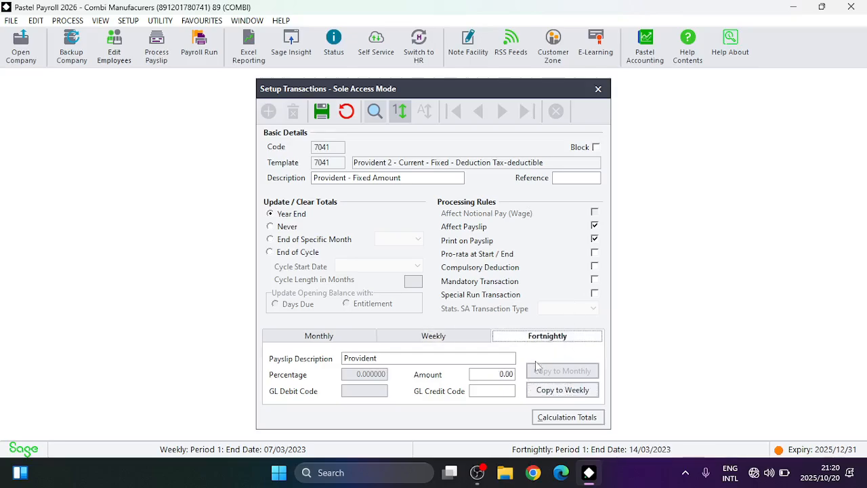
pyautogui.click(504, 377)
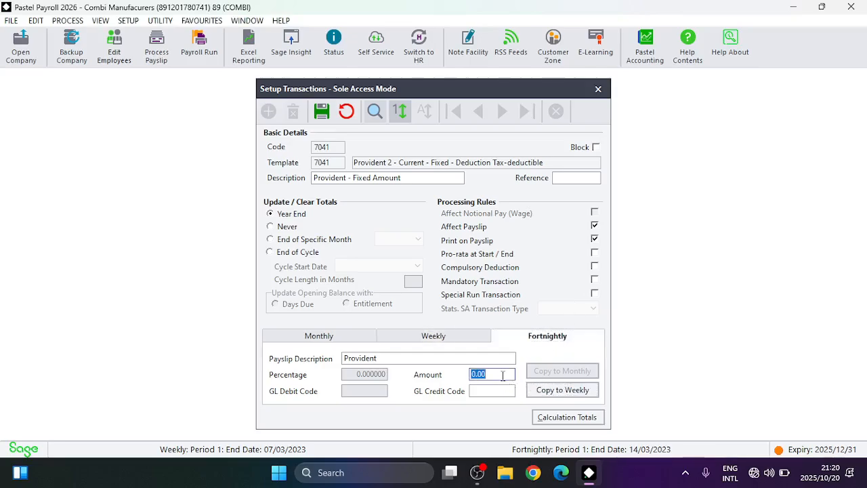
pyautogui.write('540')
pyautogui.press('Tab')
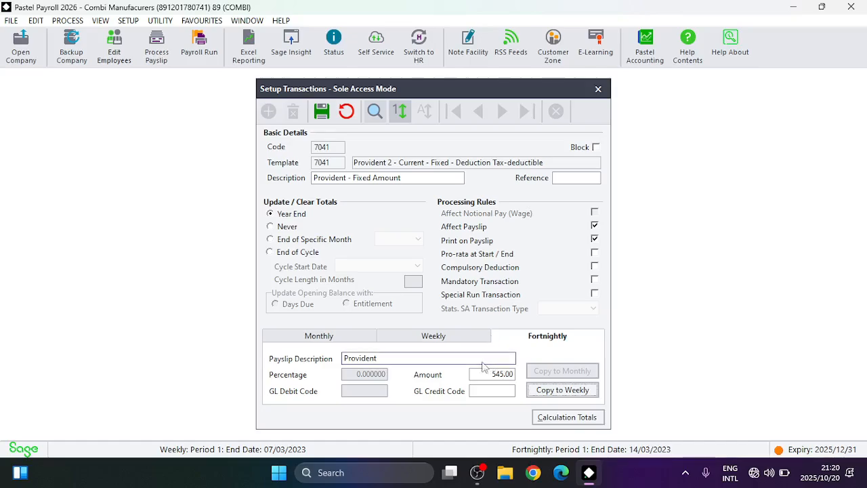
pyautogui.click(455, 341)
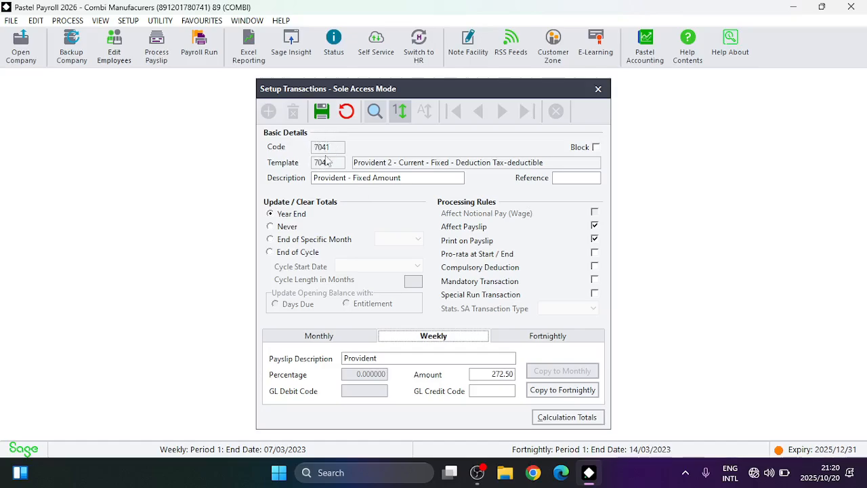
pyautogui.click(552, 341)
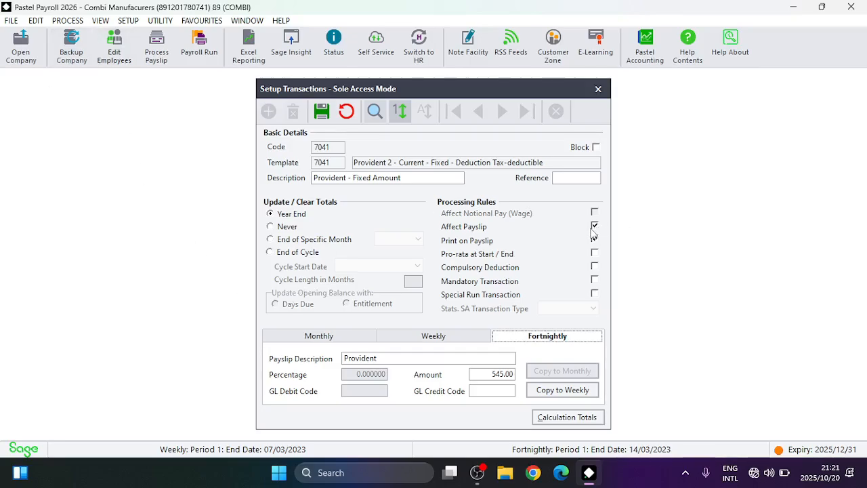
pyautogui.click(321, 112)
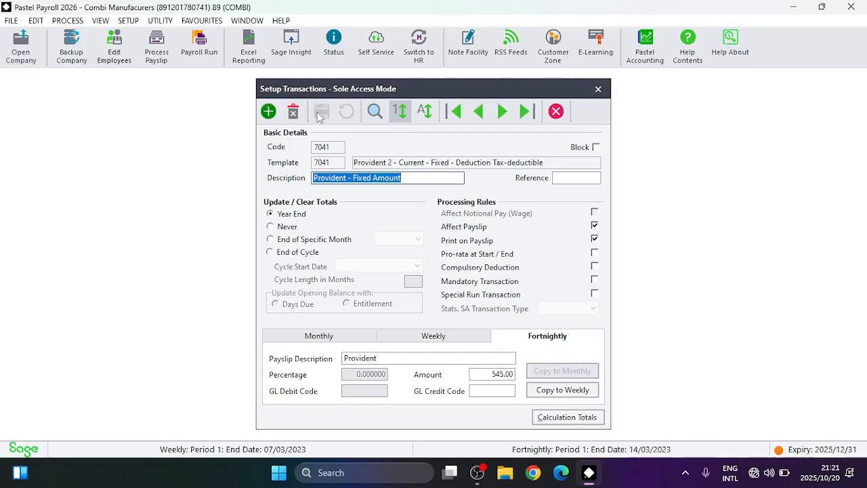
# Step: Load transaction 8001, PAYE tax, to review its setup
pyautogui.click(376, 114)
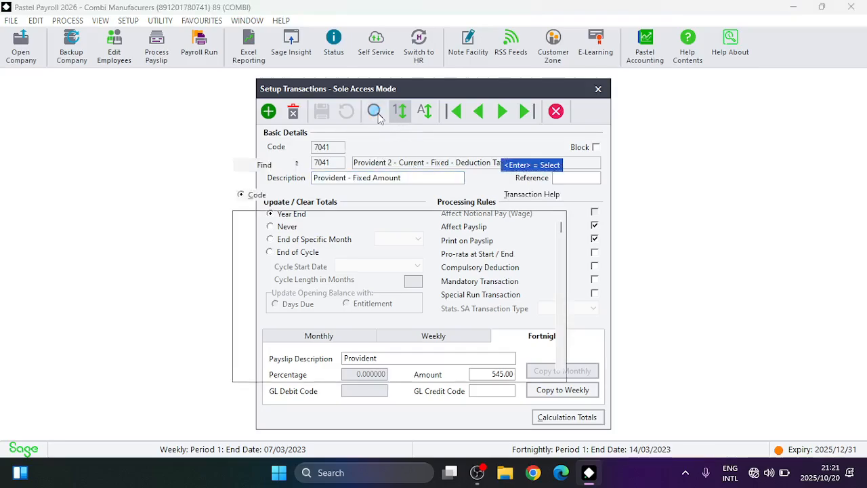
pyautogui.write('8001')
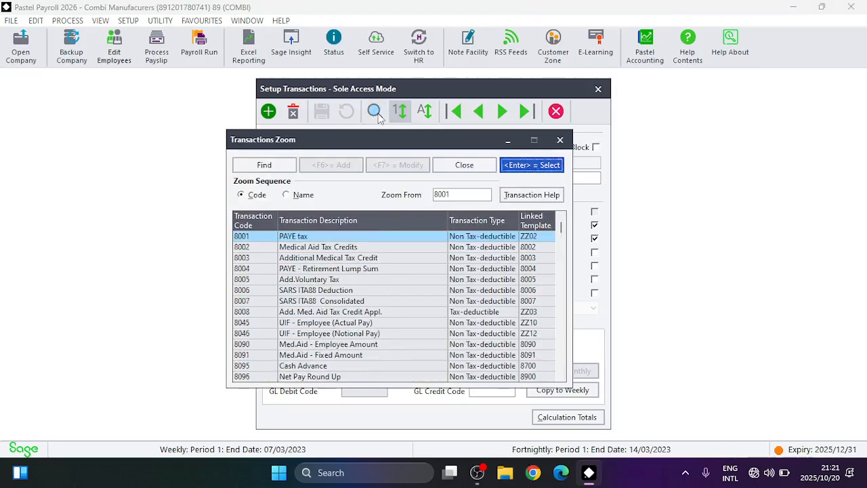
pyautogui.press('Return')
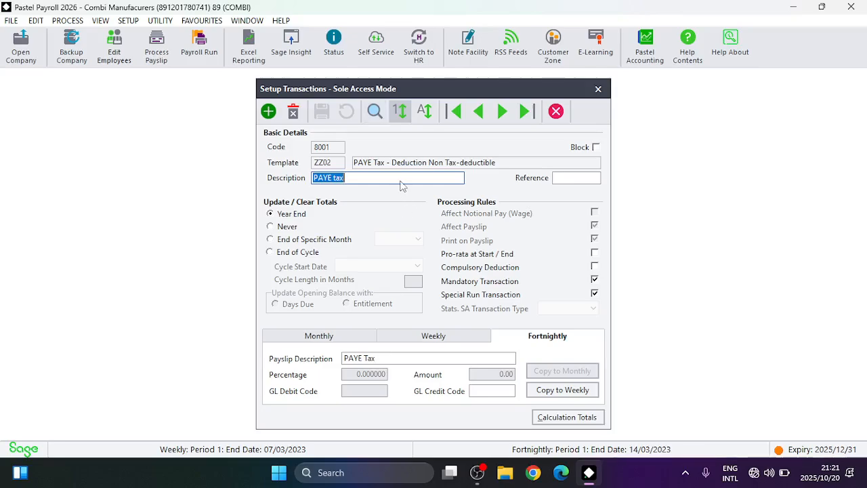
# Step: Load transaction 8091, Med.Aid - Fixed Amount, and shorten its description to Med.Aid
pyautogui.click(376, 122)
pyautogui.write('8091')
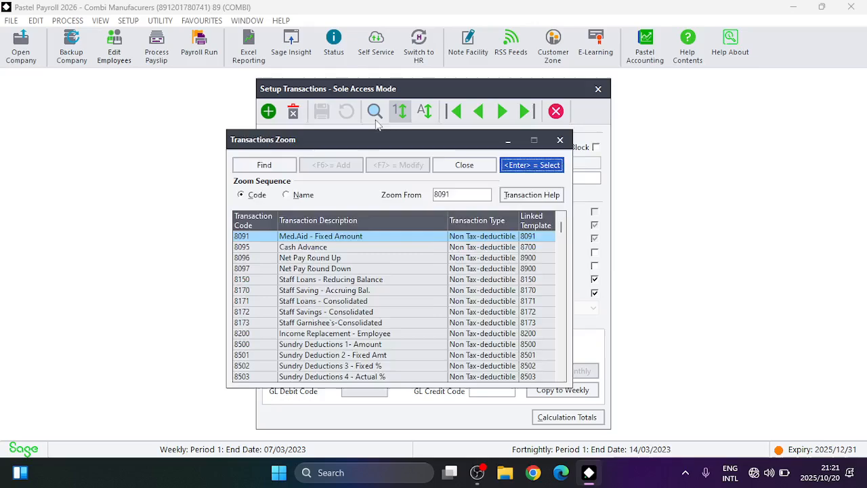
pyautogui.press('Return')
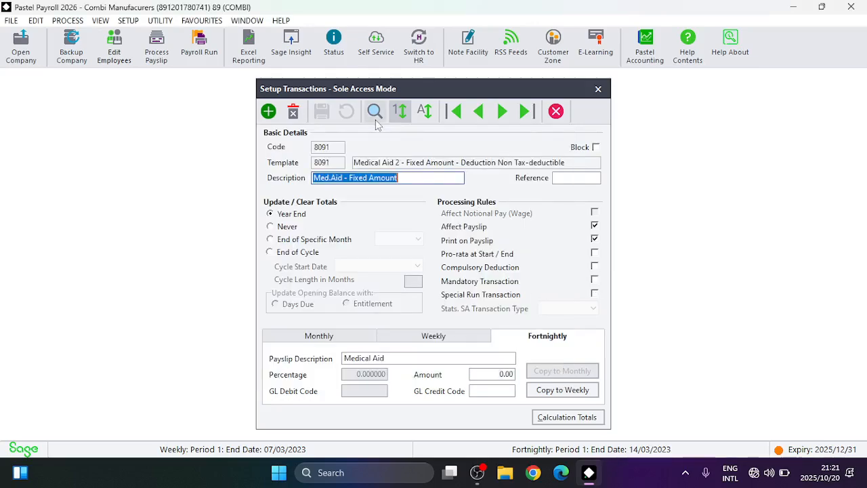
pyautogui.click(406, 177)
pyautogui.press('BackSpace')
pyautogui.press('BackSpace')
pyautogui.press('BackSpace')
pyautogui.press('BackSpace')
pyautogui.press('BackSpace')
pyautogui.press('BackSpace')
pyautogui.press('BackSpace')
pyautogui.press('BackSpace')
pyautogui.press('BackSpace')
pyautogui.press('BackSpace')
pyautogui.press('BackSpace')
pyautogui.press('BackSpace')
pyautogui.press('BackSpace')
pyautogui.press('BackSpace')
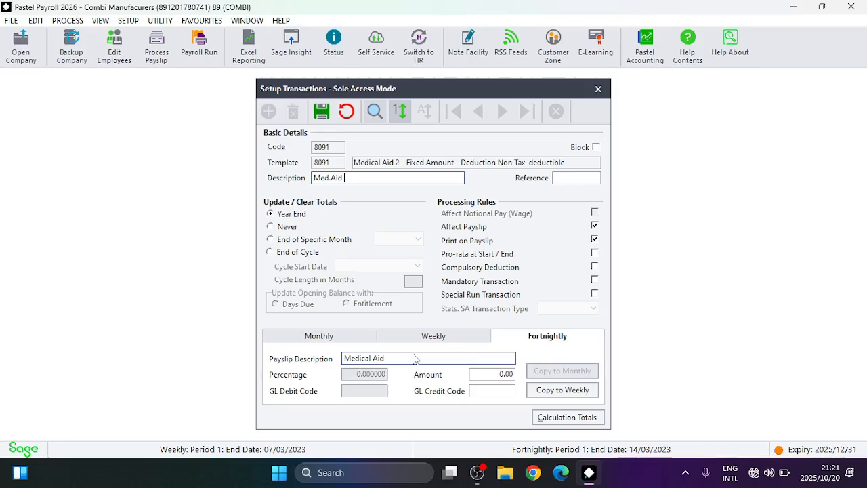
# Step: Set the fortnightly amount of transaction 8091 to 665.00
pyautogui.click(364, 339)
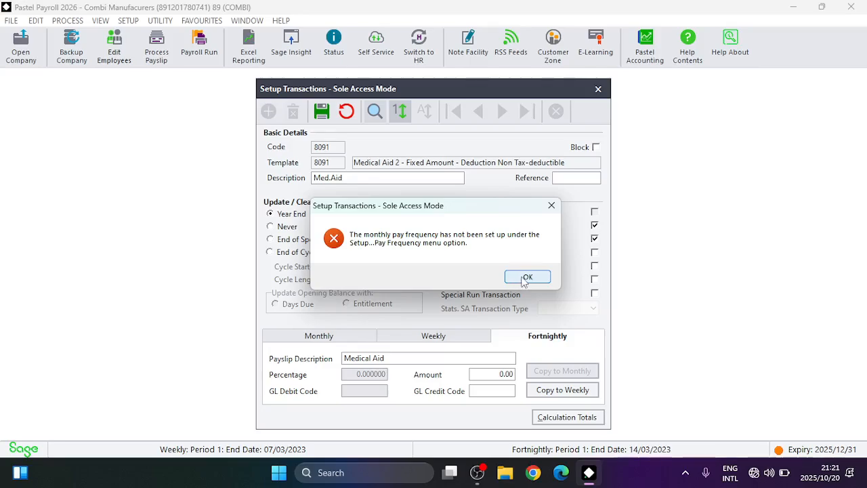
pyautogui.click(526, 279)
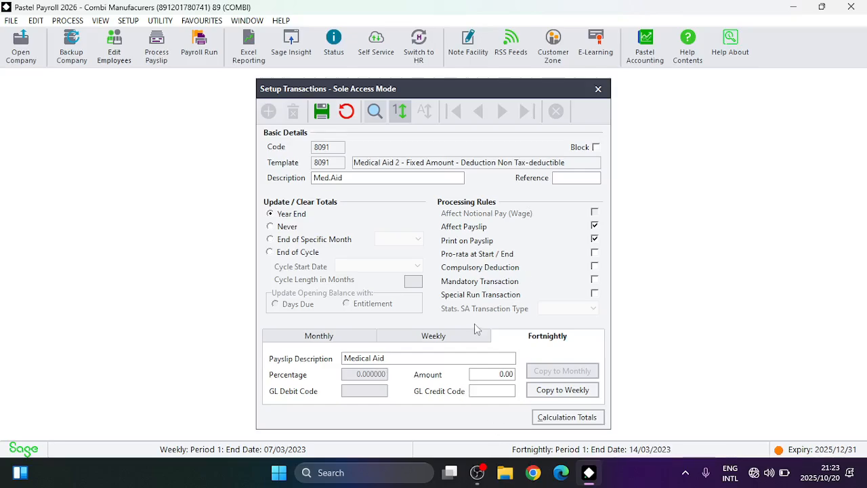
pyautogui.click(549, 337)
pyautogui.click(502, 374)
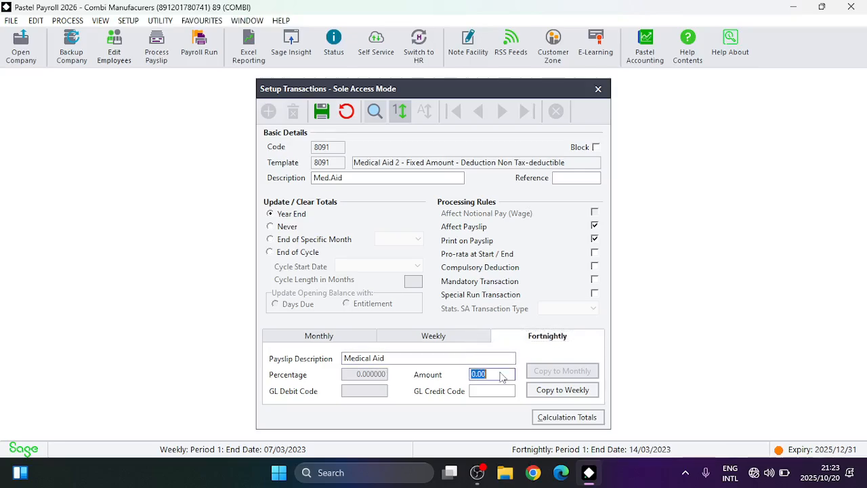
pyautogui.write('6')
pyautogui.write('60')
pyautogui.press('Tab')
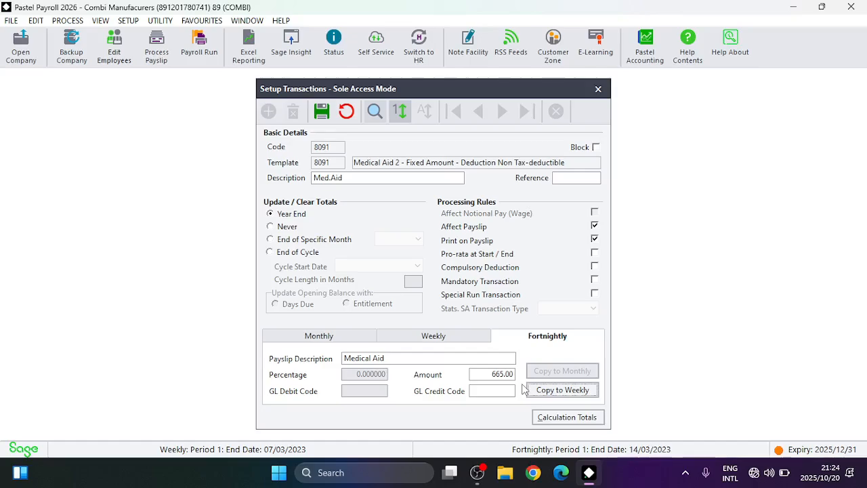
# Step: Set the weekly amount of transaction 8091 to 382.50 and save the transaction
pyautogui.click(465, 341)
pyautogui.click(492, 370)
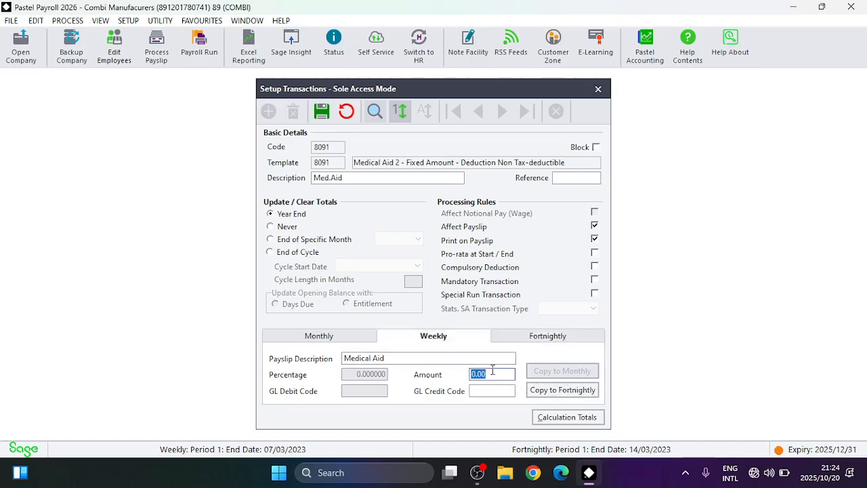
pyautogui.write('382.50')
pyautogui.press('Tab')
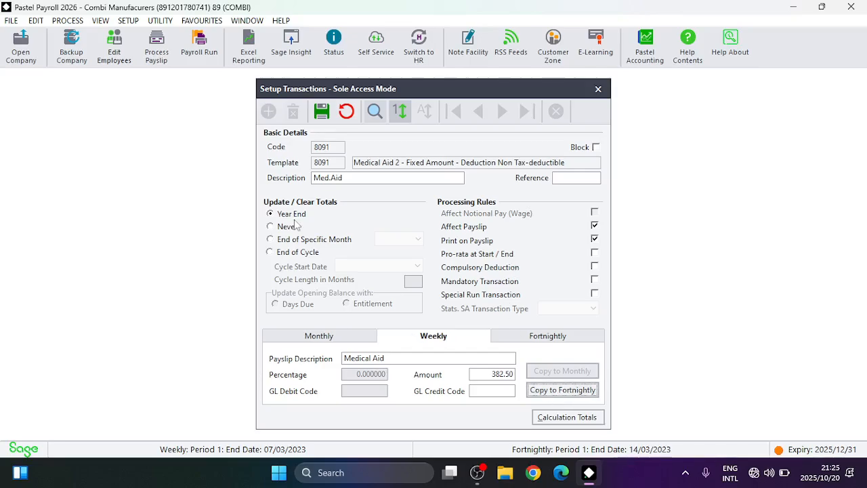
pyautogui.click(322, 114)
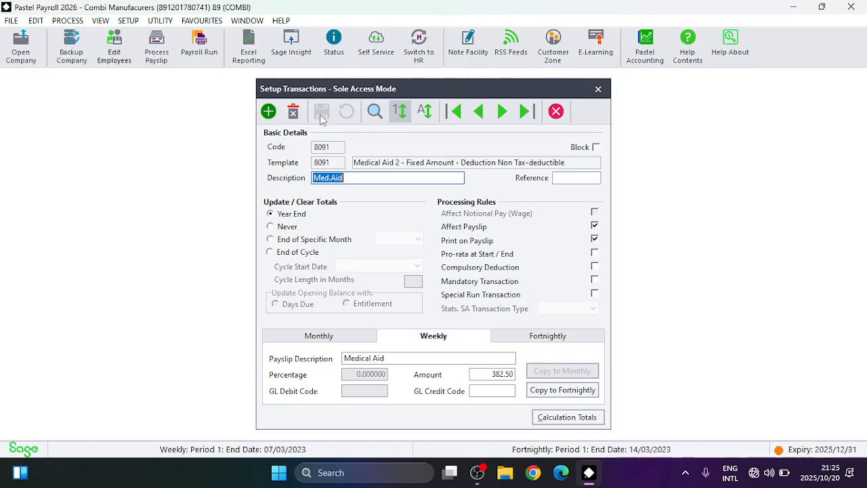
# Step: Create transaction 1001 from template 8500, enter Stokvel as its description and weekly payslip description, and save it
pyautogui.click(268, 112)
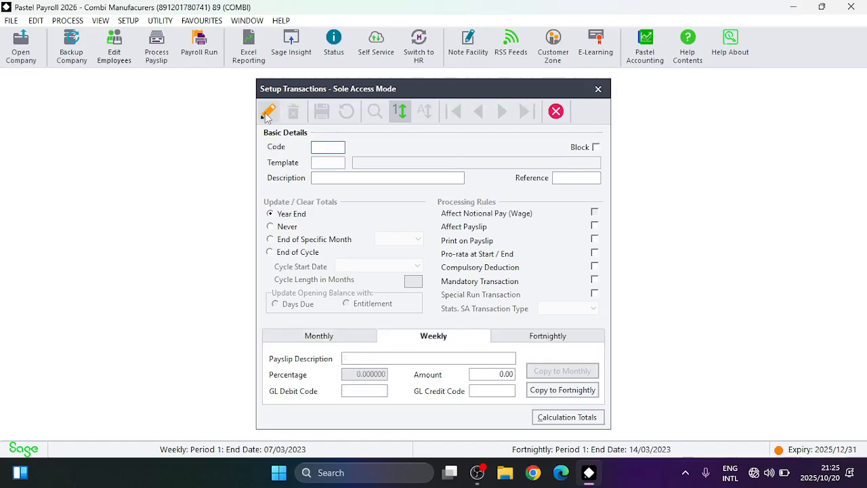
pyautogui.write('1001')
pyautogui.press('Tab')
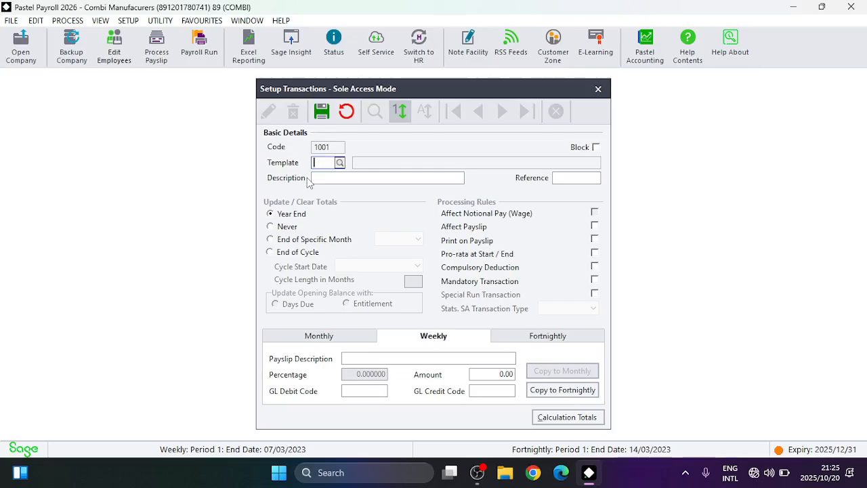
pyautogui.write('8500')
pyautogui.press('Tab')
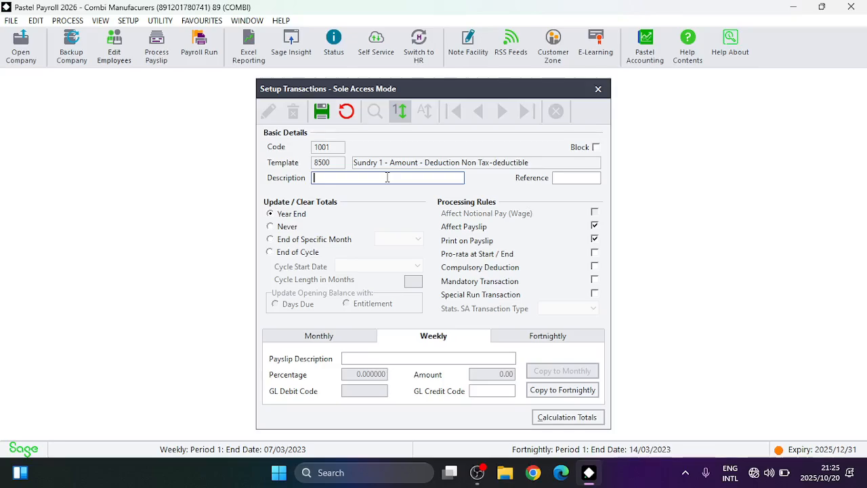
pyautogui.write('Stokvel')
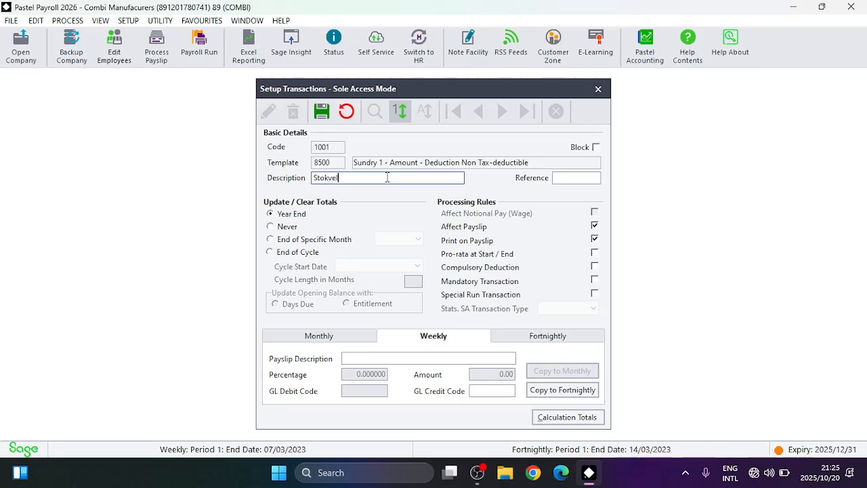
pyautogui.click(385, 361)
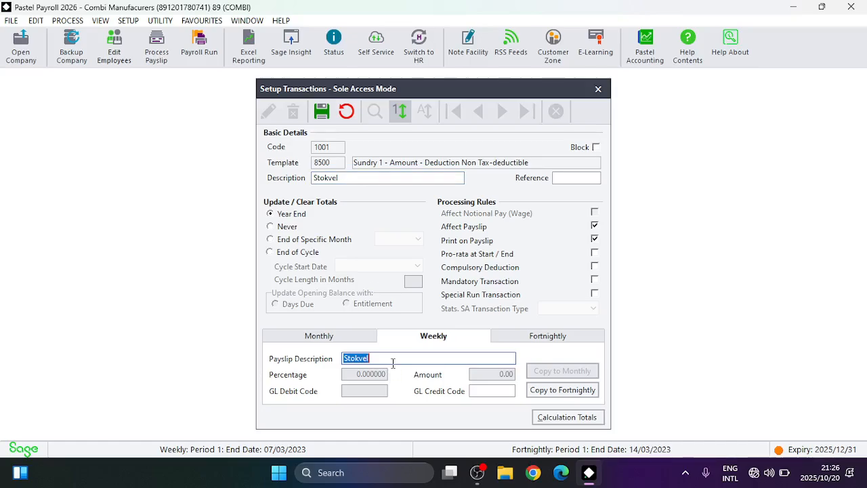
pyautogui.click(323, 111)
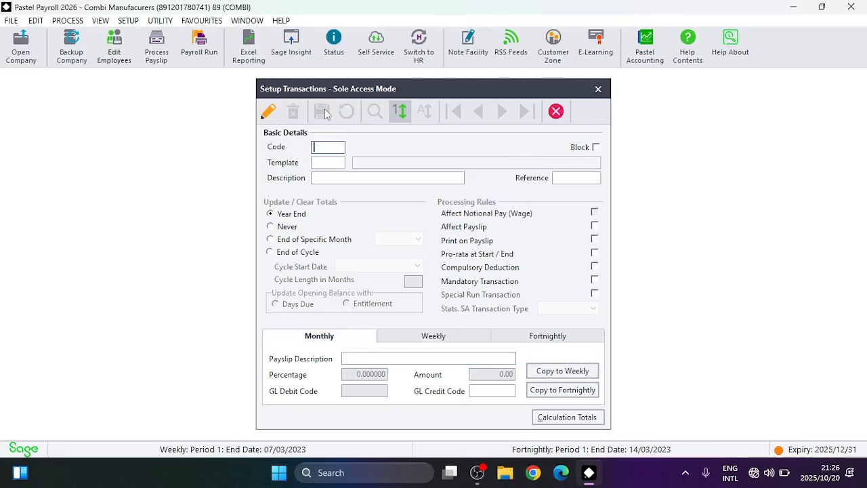
# Step: Leave new-transaction entry, reopen the transactions setup and load transaction 9005, Provident Fund - Fixed Amount
pyautogui.click(555, 112)
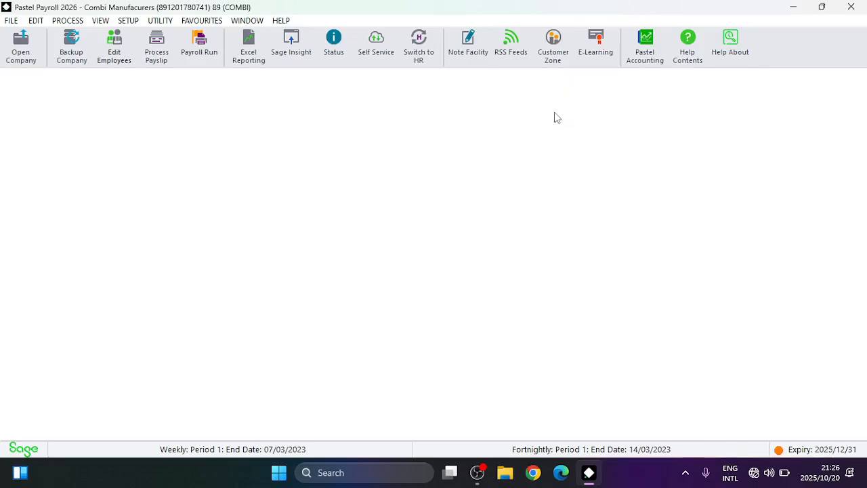
pyautogui.click(137, 23)
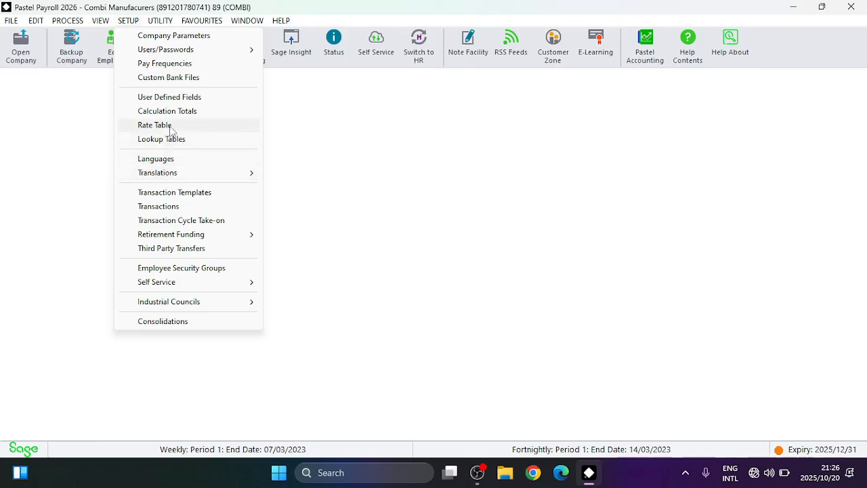
pyautogui.click(161, 211)
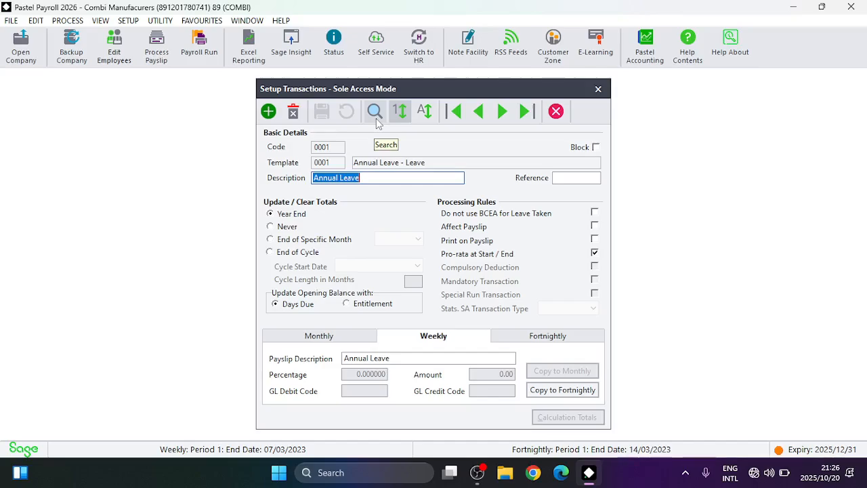
pyautogui.click(376, 115)
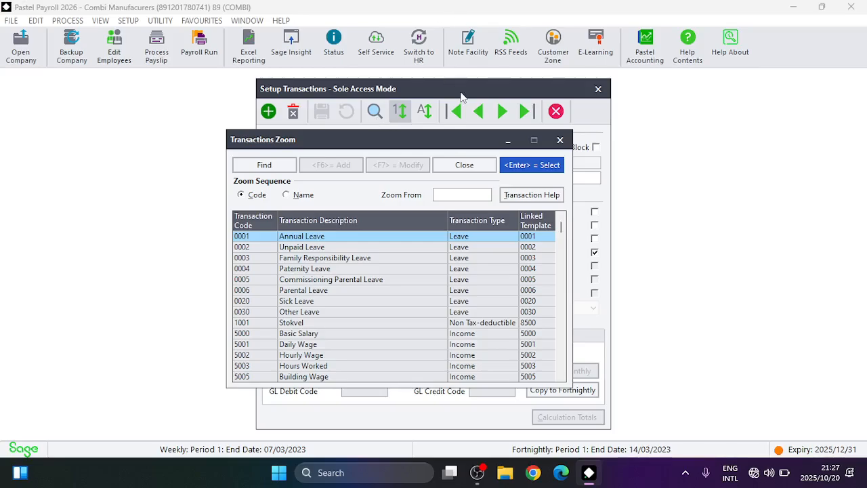
pyautogui.write('9005')
pyautogui.press('Return')
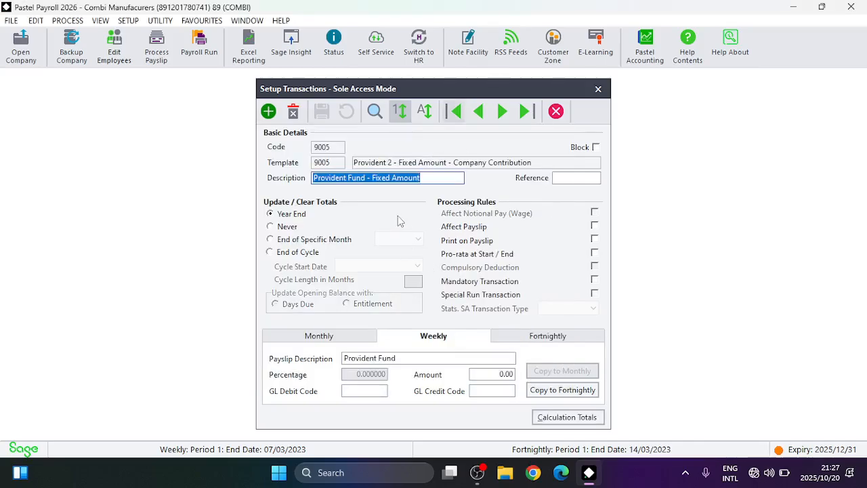
# Step: Set the weekly amount of transaction 9005 to 272.50
pyautogui.click(453, 340)
pyautogui.click(482, 374)
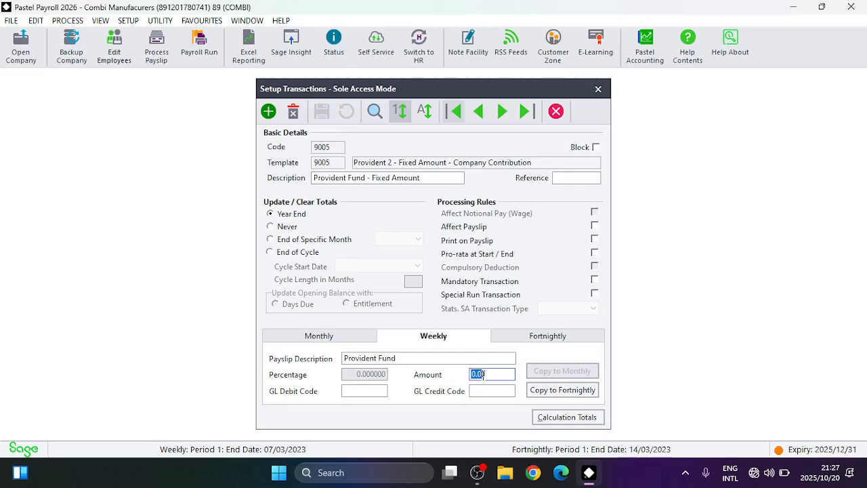
pyautogui.write('5')
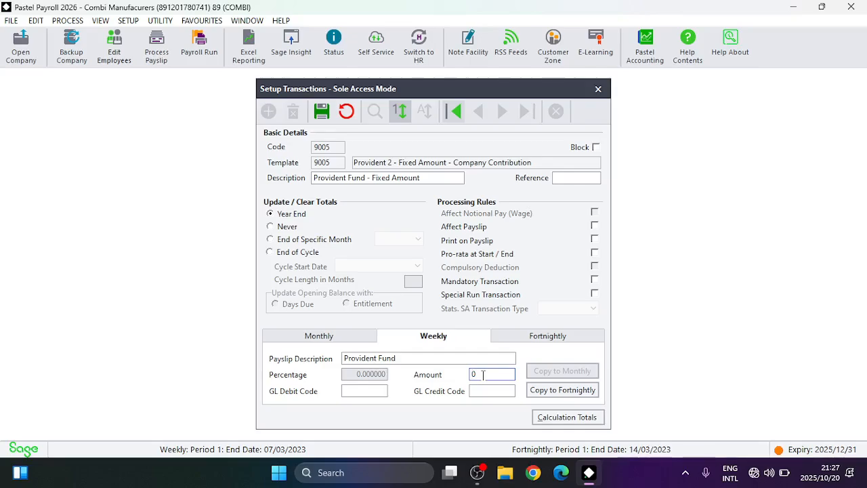
pyautogui.press('BackSpace')
pyautogui.write('275.50')
pyautogui.press('Tab')
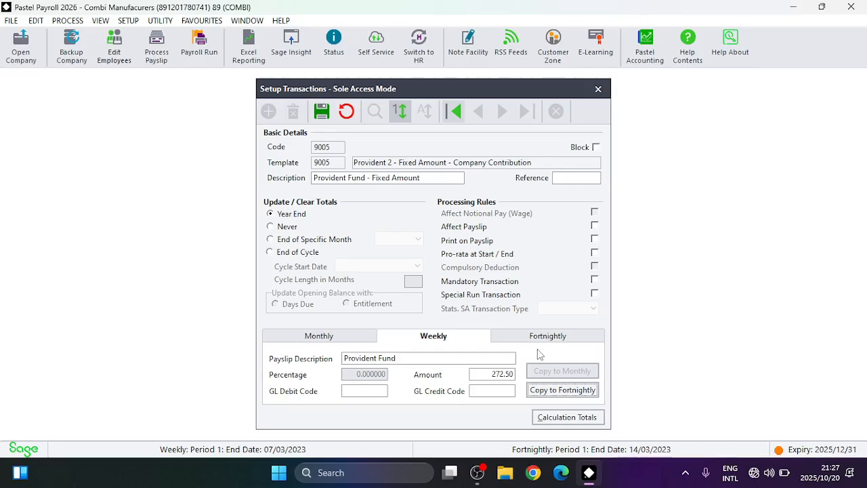
# Step: Set the fortnightly amount of transaction 9005 to 545.00, enable Print on Payslip and save the transaction
pyautogui.click(553, 335)
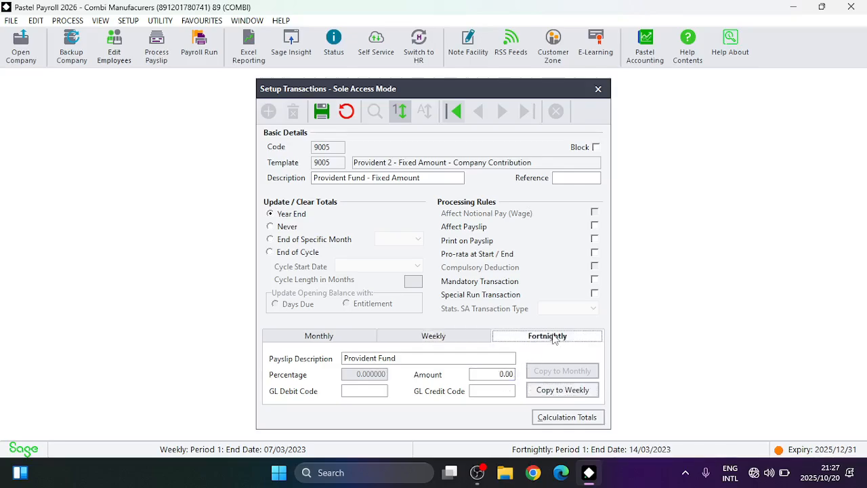
pyautogui.click(505, 374)
pyautogui.write('545')
pyautogui.press('Tab')
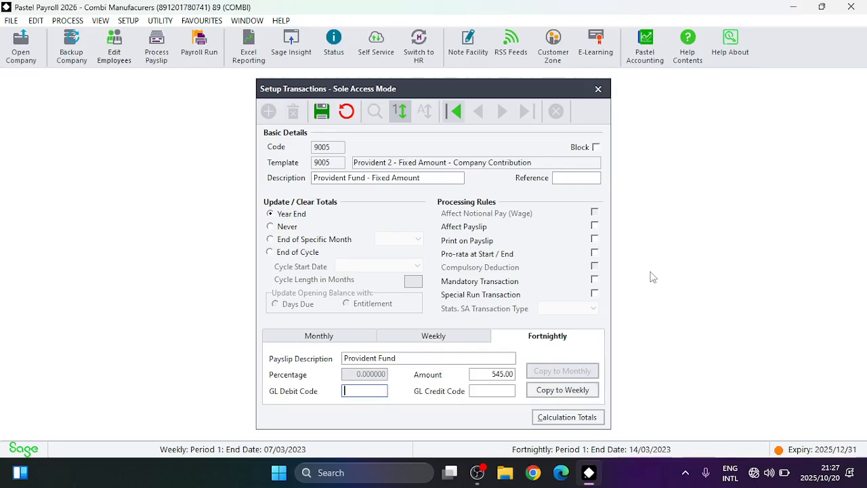
pyautogui.click(594, 240)
pyautogui.click(322, 112)
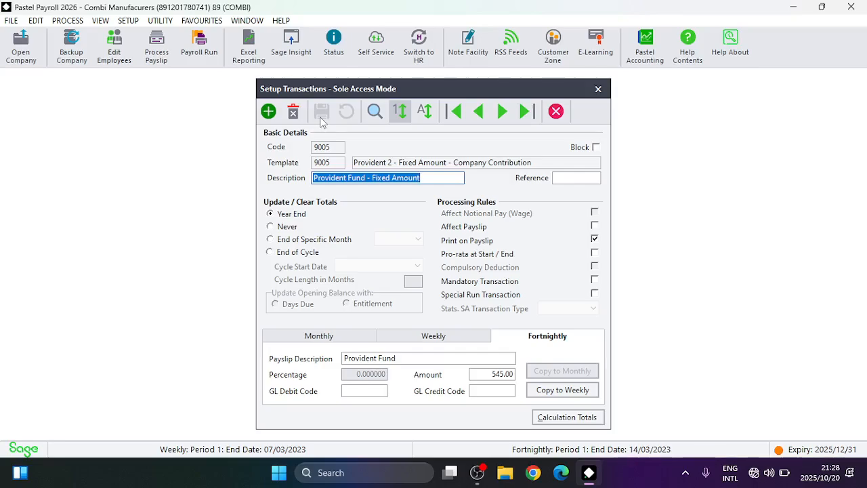
pyautogui.click(378, 115)
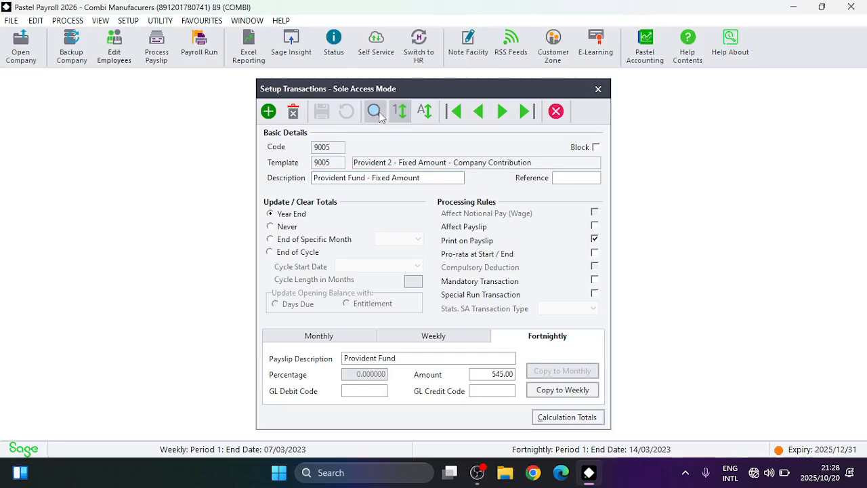
pyautogui.write('90920')
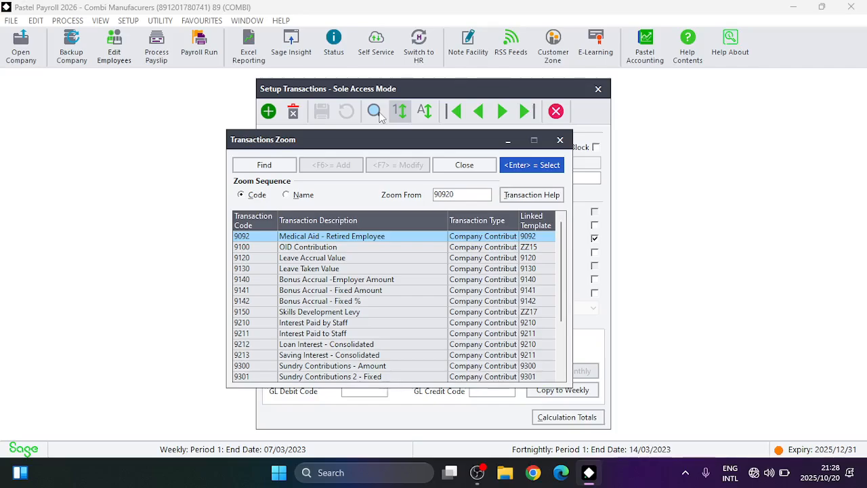
pyautogui.press('BackSpace')
pyautogui.press('BackSpace')
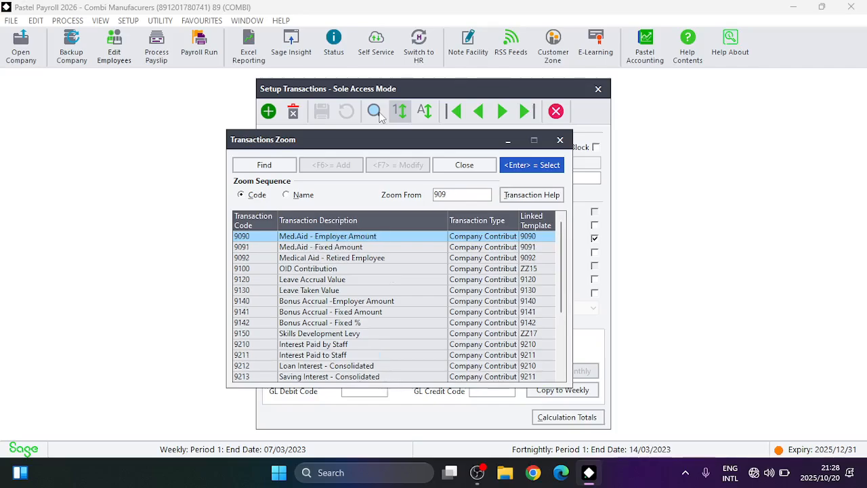
pyautogui.press('Return')
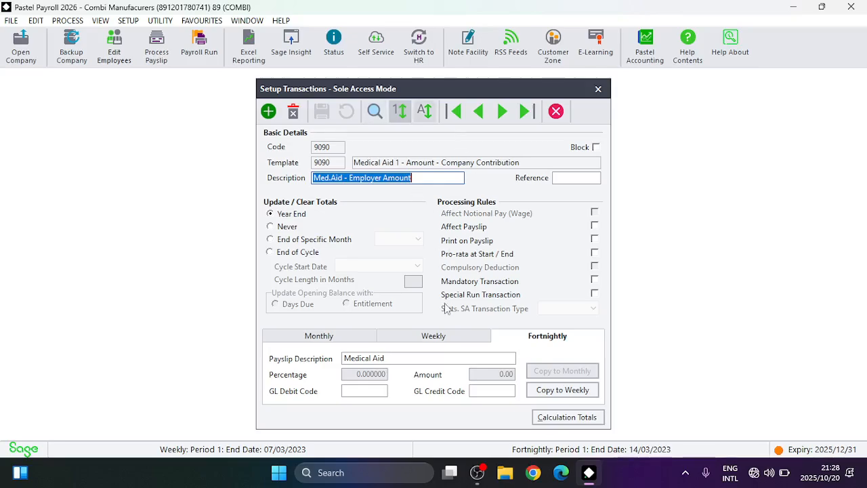
pyautogui.click(442, 336)
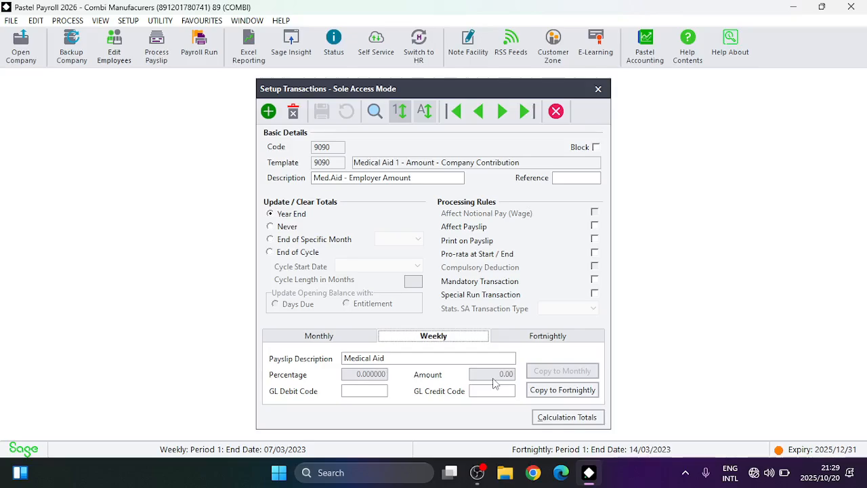
pyautogui.click(374, 113)
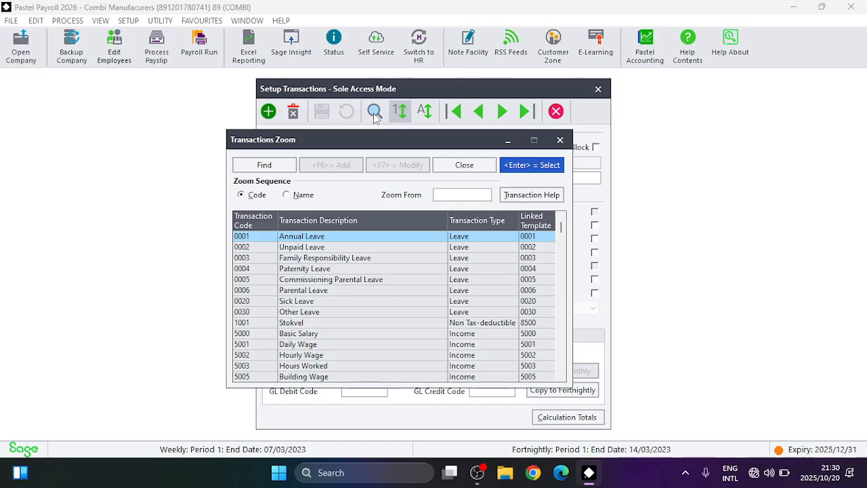
pyautogui.write('80')
pyautogui.write('9090')
pyautogui.press('Return')
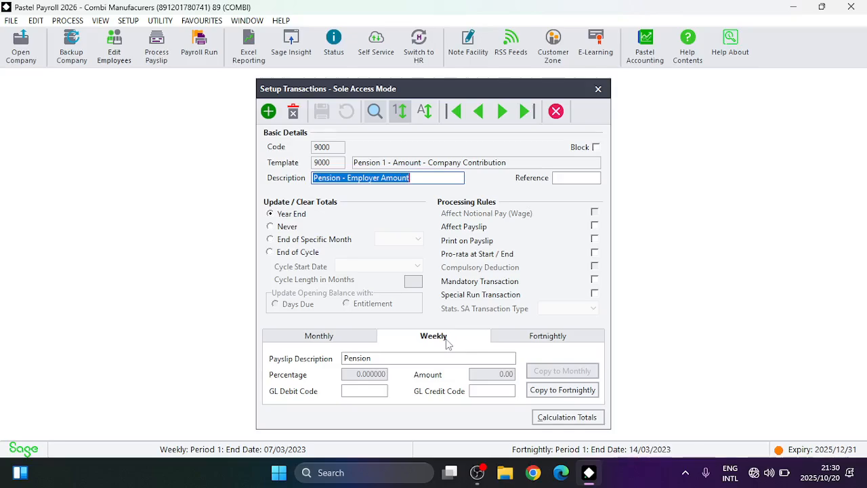
# Step: Load company contribution transaction 9091, Med.Aid - Fixed Amount, and set its weekly amount to 125.00
pyautogui.click(378, 115)
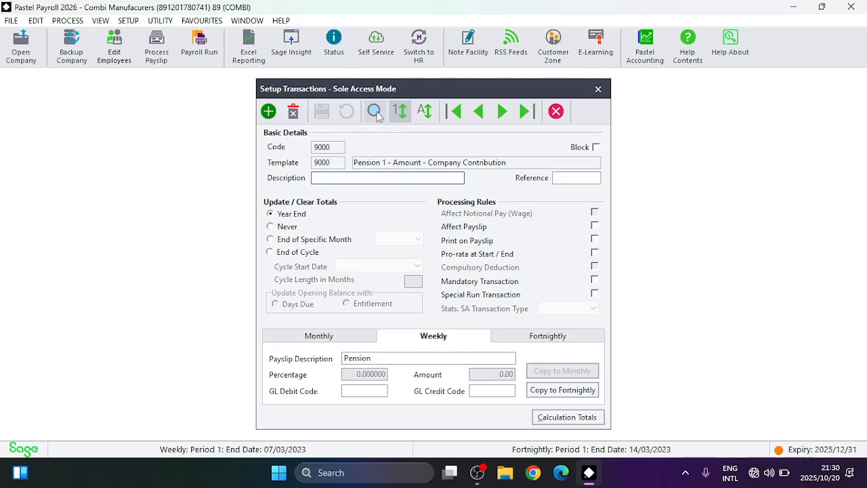
pyautogui.write('9091')
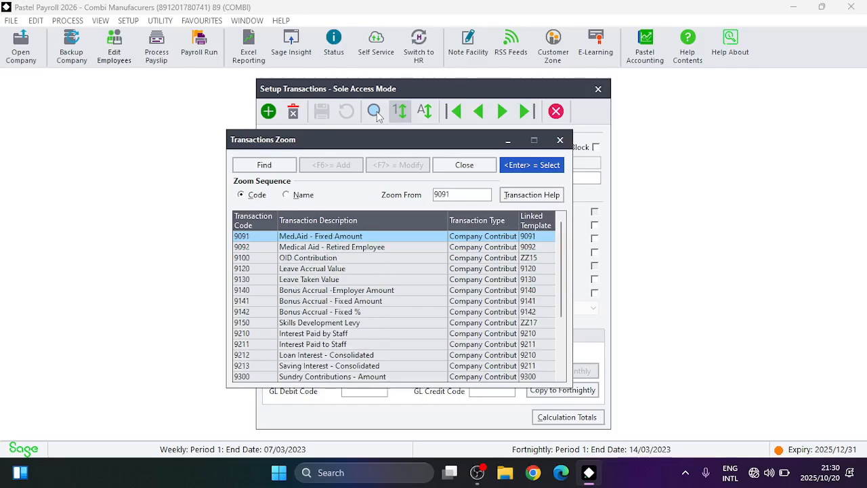
pyautogui.press('Return')
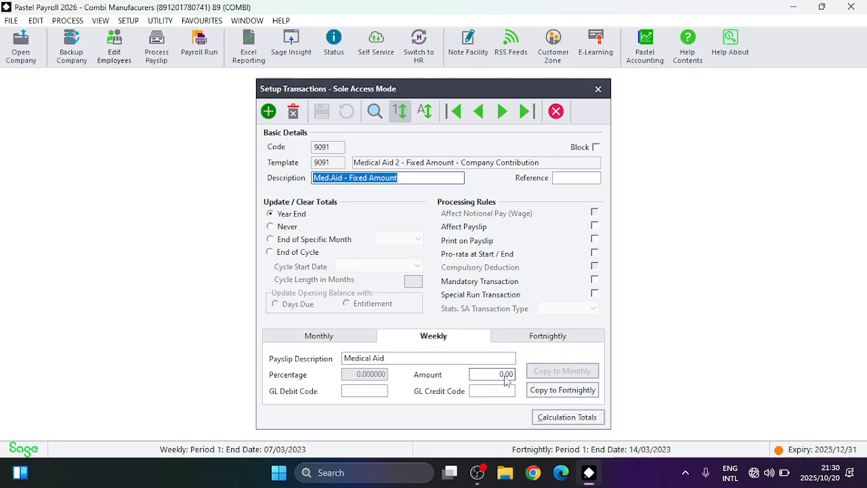
pyautogui.click(504, 376)
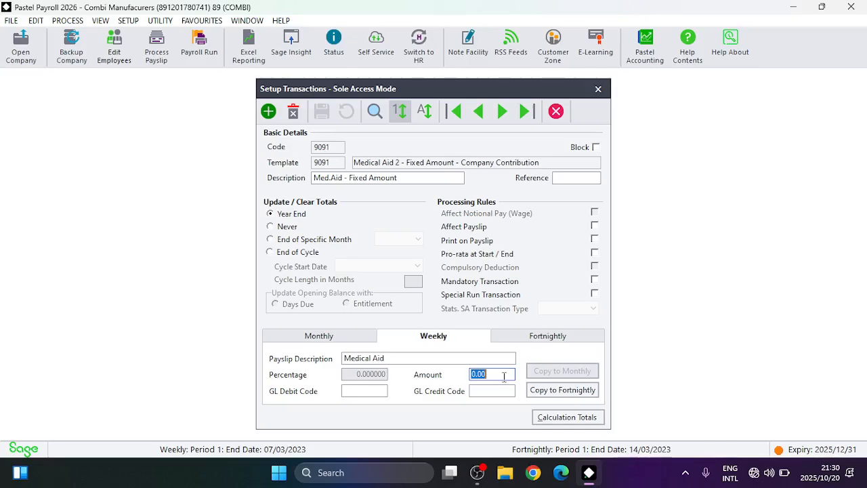
pyautogui.write('125')
pyautogui.press('Tab')
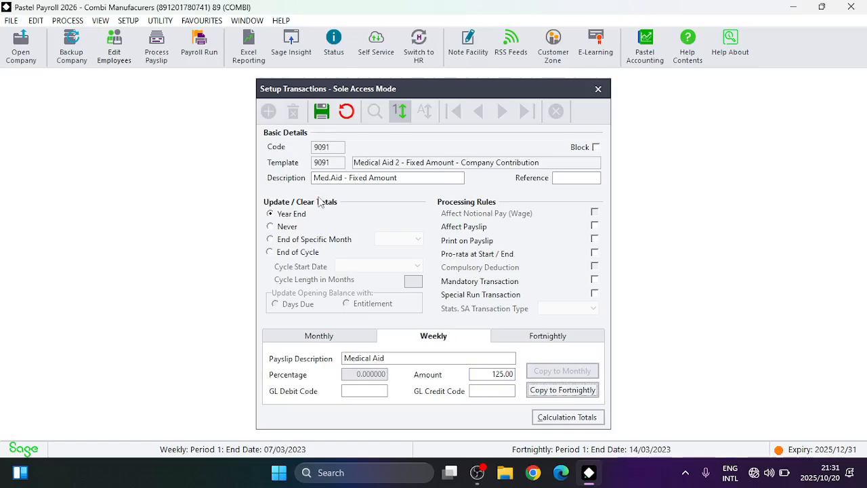
# Step: Set the fortnightly amount of transaction 9091 to 498.75, enable Print on Payslip and save the transaction
pyautogui.click(556, 338)
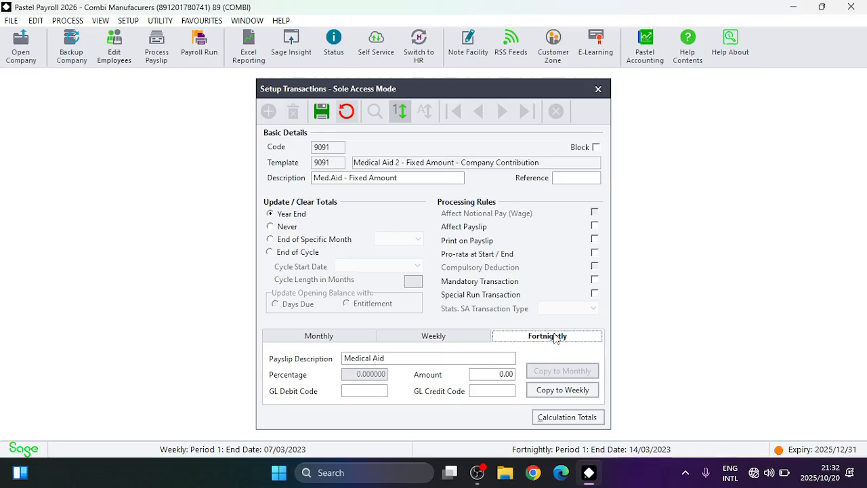
pyautogui.click(512, 375)
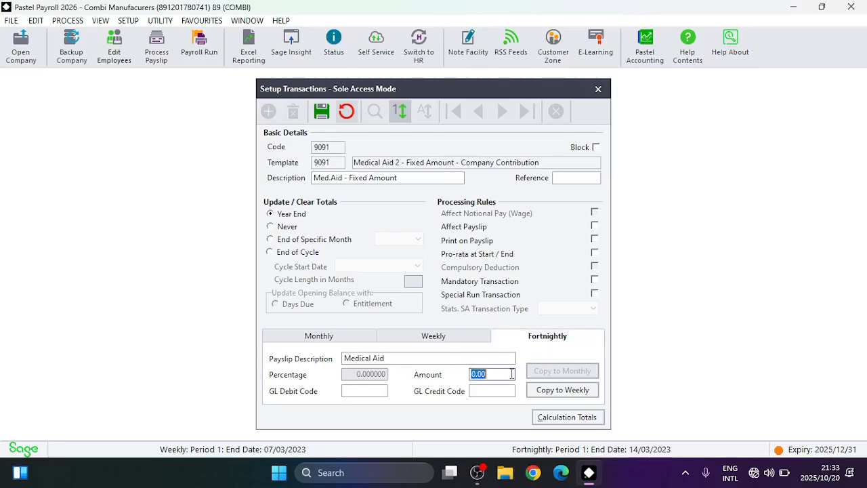
pyautogui.write('498.75')
pyautogui.press('Tab')
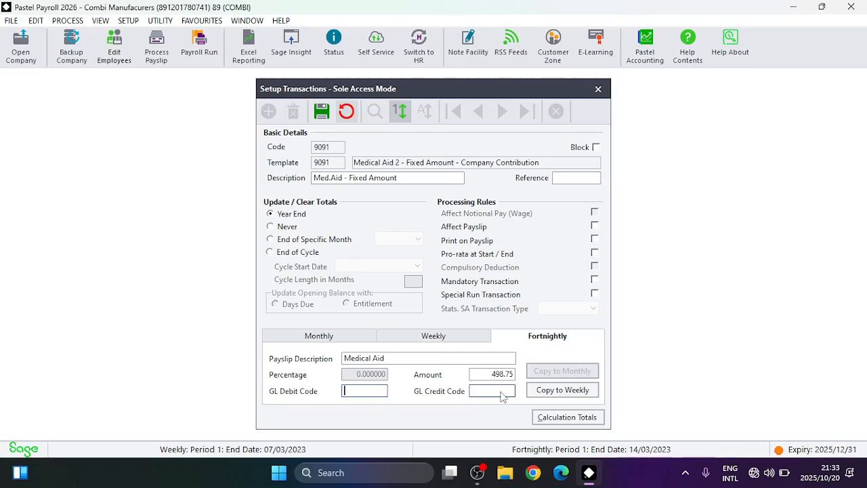
pyautogui.click(595, 242)
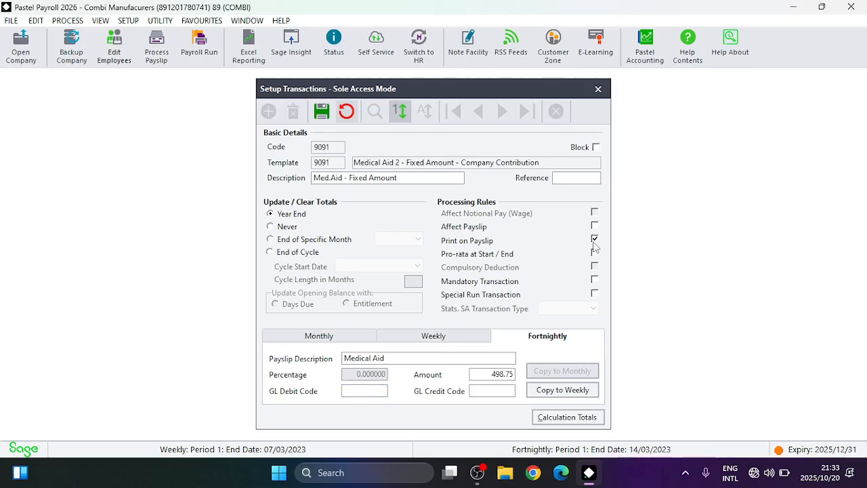
pyautogui.click(322, 112)
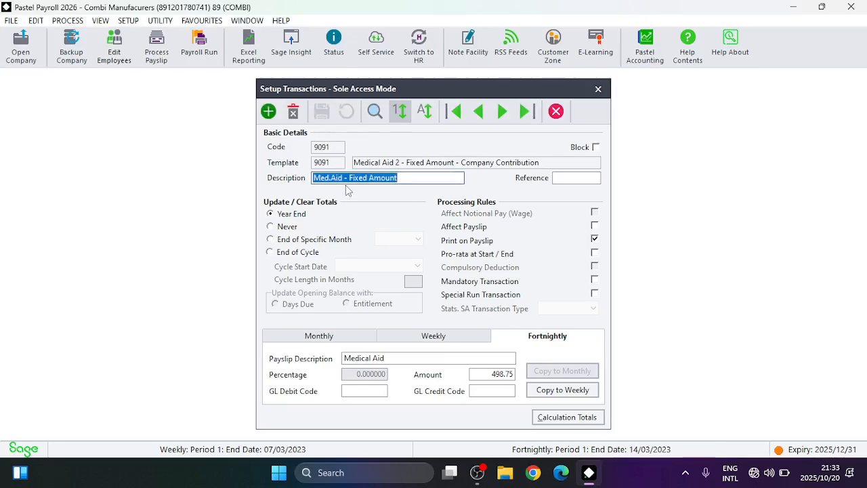
pyautogui.click(457, 339)
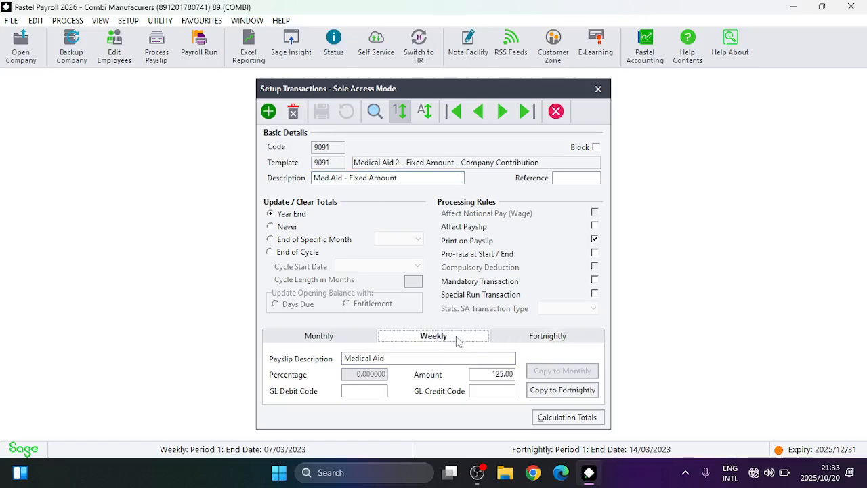
pyautogui.click(563, 341)
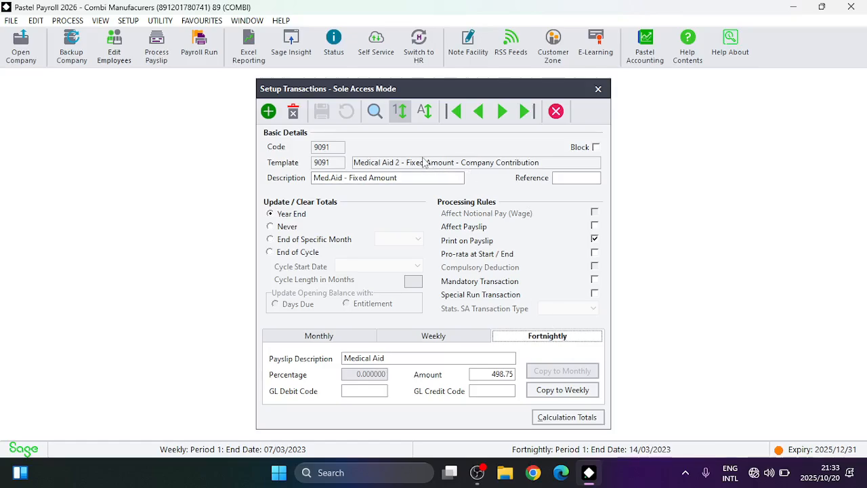
# Step: Load transaction 9100, OID Contribution, and set its fortnightly percentage to 0.275
pyautogui.click(375, 111)
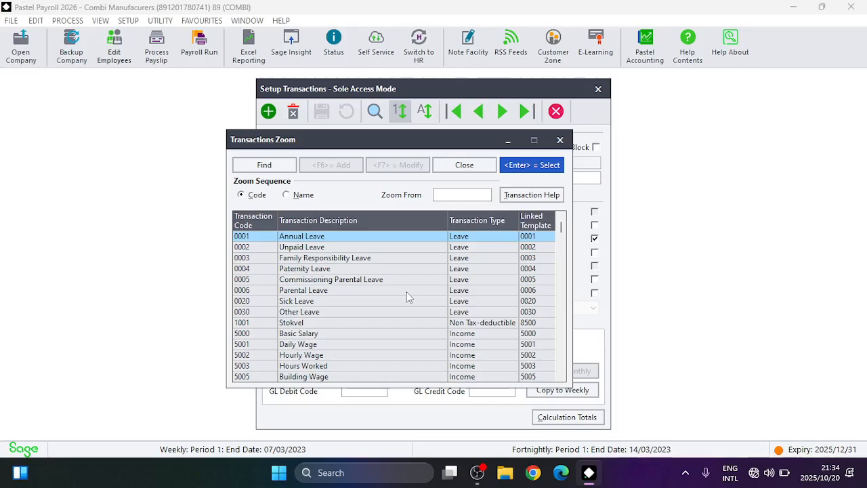
pyautogui.write('9091')
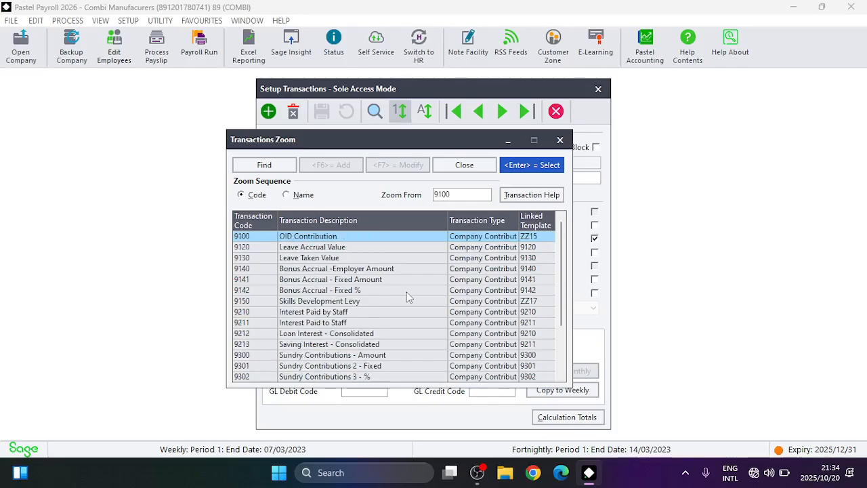
pyautogui.press('Return')
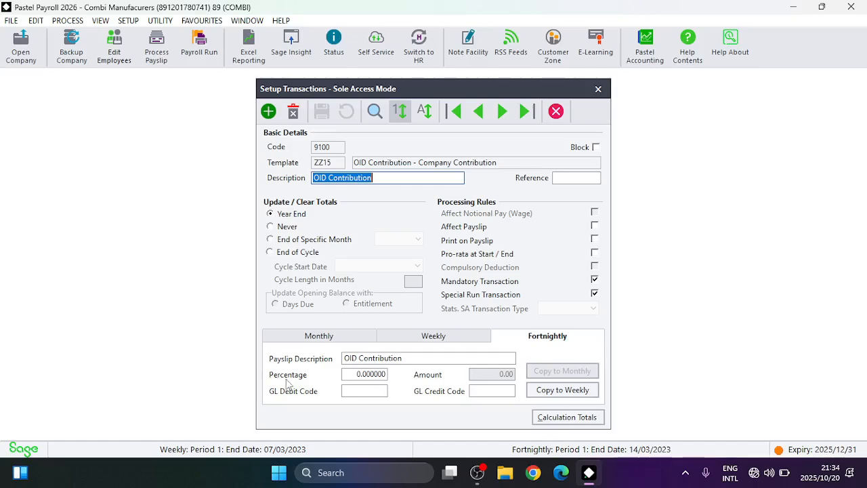
pyautogui.click(369, 377)
pyautogui.press('BackSpace')
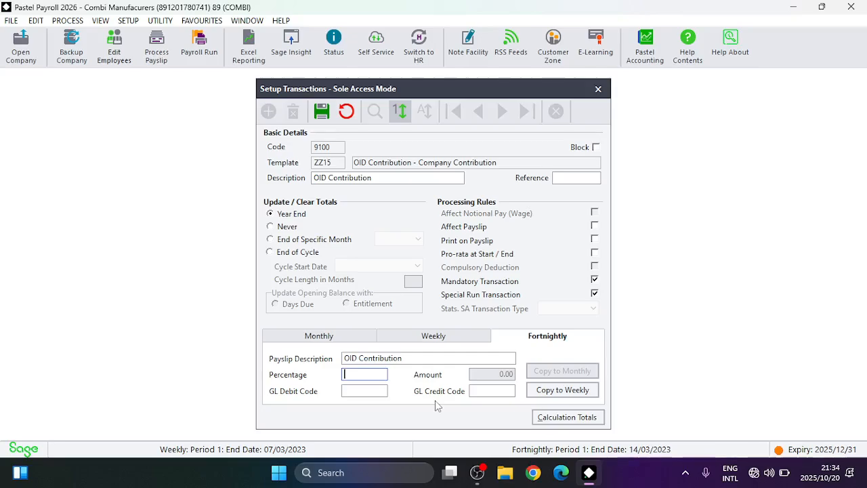
pyautogui.write('0.275')
pyautogui.press('Tab')
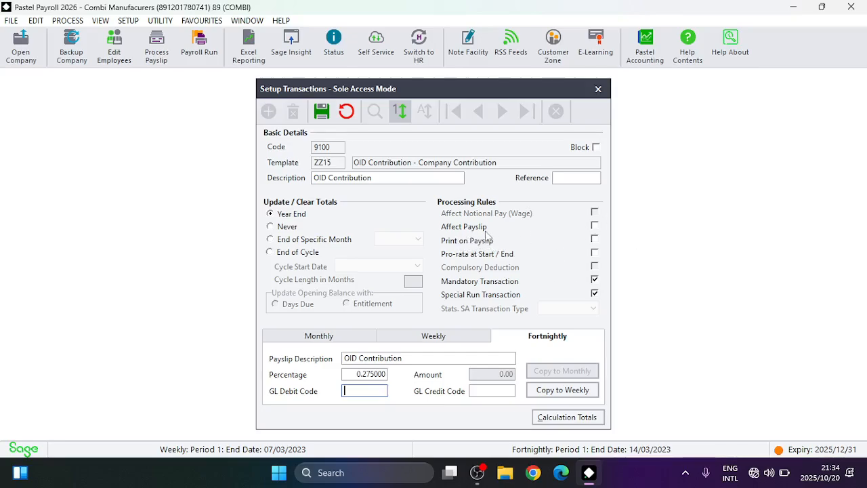
# Step: Enable Pro-rata at Start / End and Print on Payslip for transaction 9100, OID Contribution, and save it
pyautogui.click(595, 254)
pyautogui.click(596, 240)
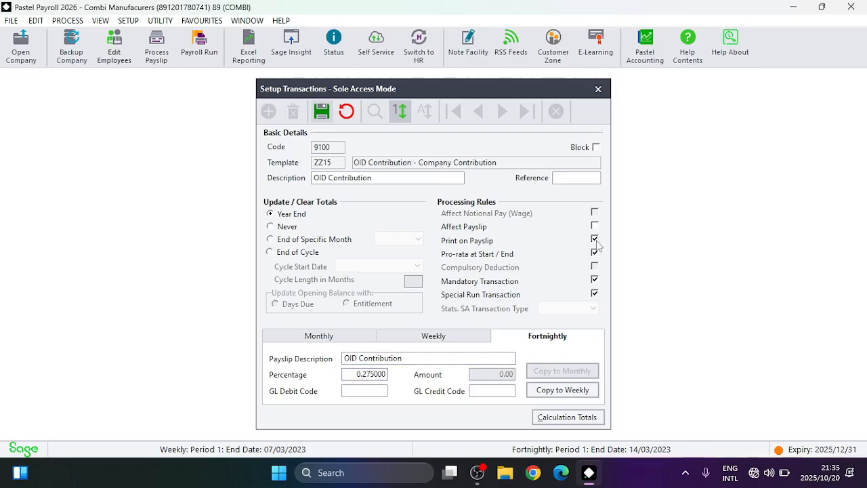
pyautogui.click(322, 112)
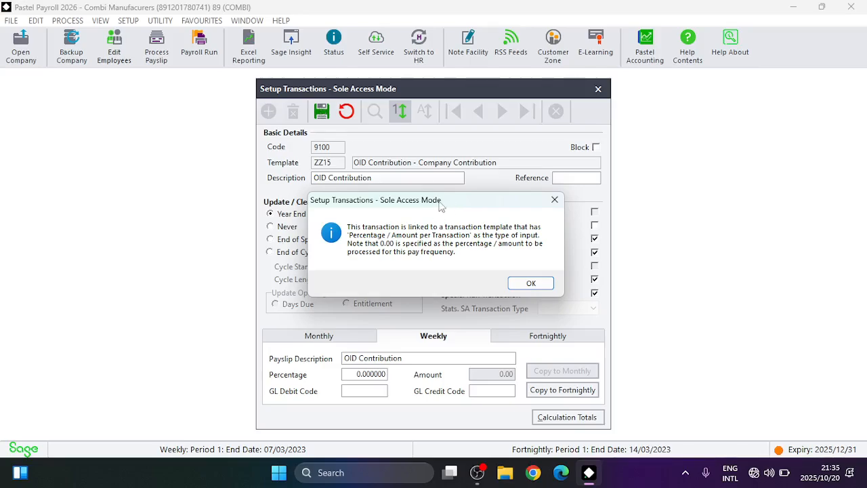
pyautogui.click(530, 283)
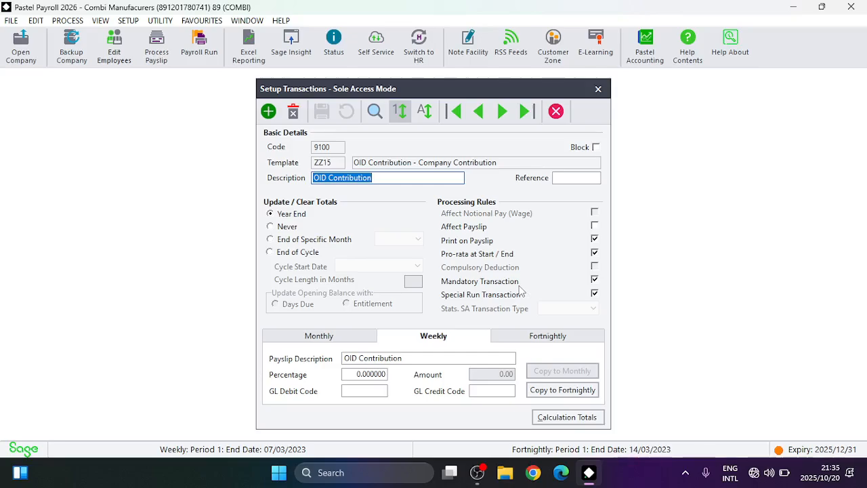
pyautogui.click(379, 373)
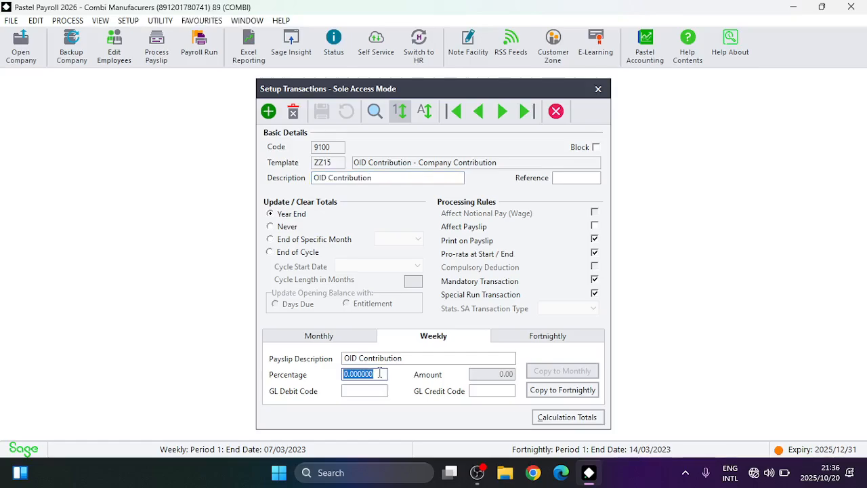
pyautogui.write('0.75')
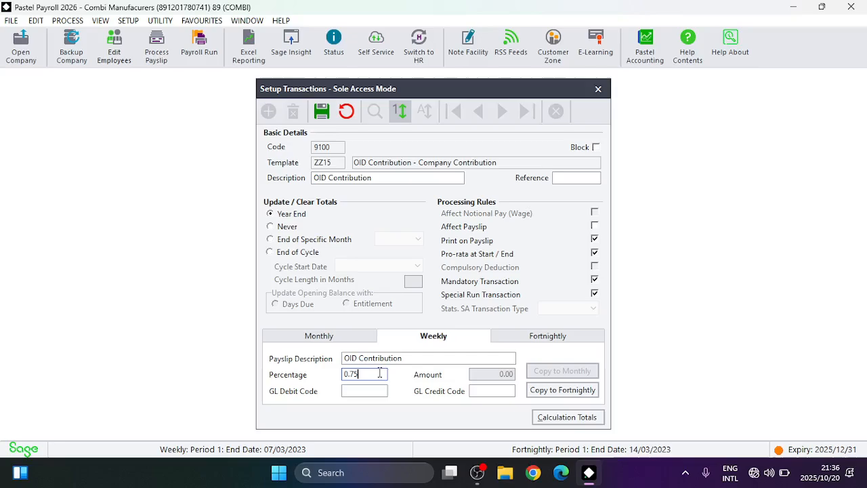
pyautogui.press('Tab')
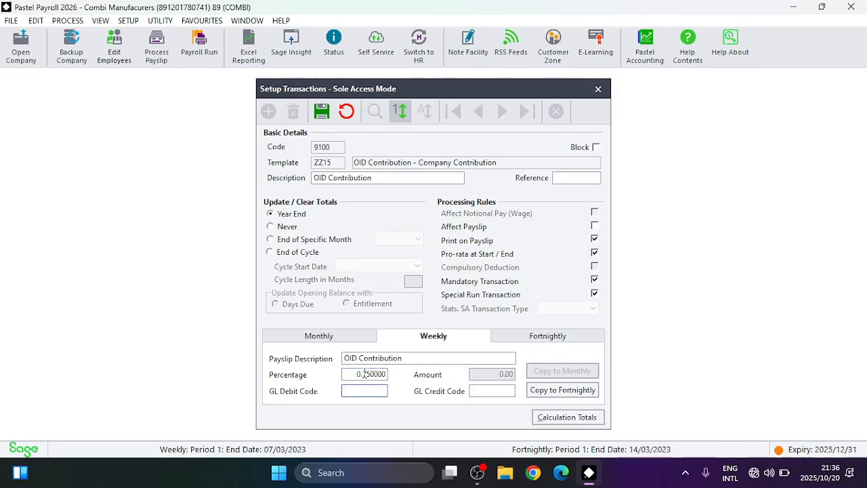
# Step: Set the weekly percentage of transaction 9100, OID Contribution, to 0.275 and save the transaction
pyautogui.click(364, 374)
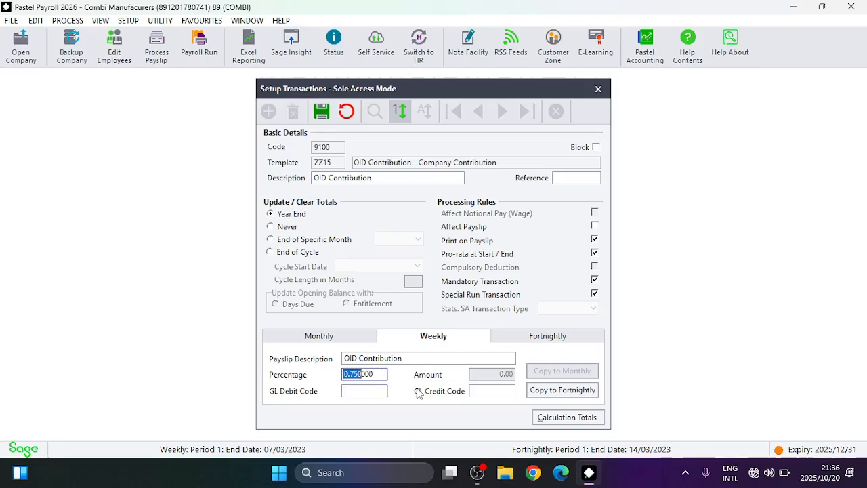
pyautogui.press('BackSpace')
pyautogui.press('Delete')
pyautogui.press('Delete')
pyautogui.press('Delete')
pyautogui.write('0.275')
pyautogui.press('Tab')
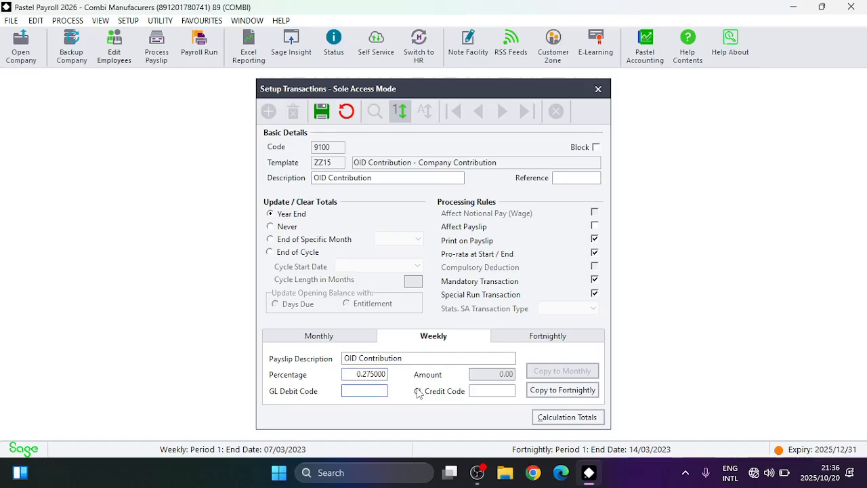
pyautogui.click(322, 112)
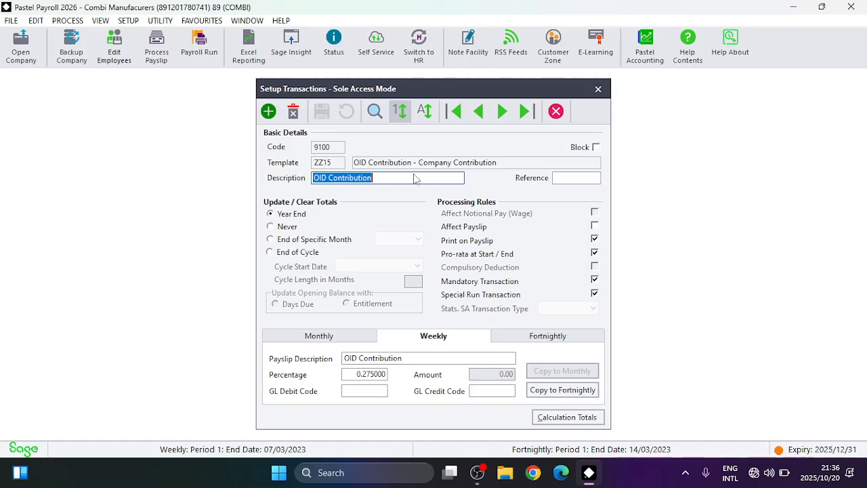
pyautogui.click(375, 111)
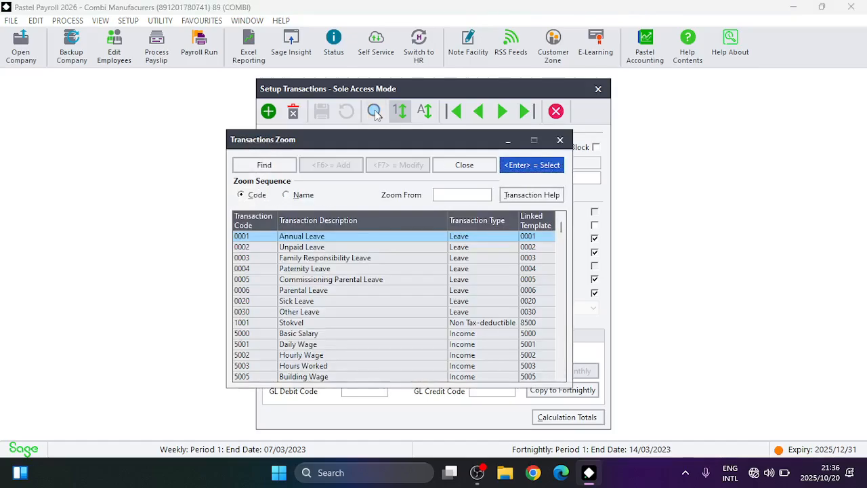
pyautogui.write('9100')
pyautogui.press('Tab')
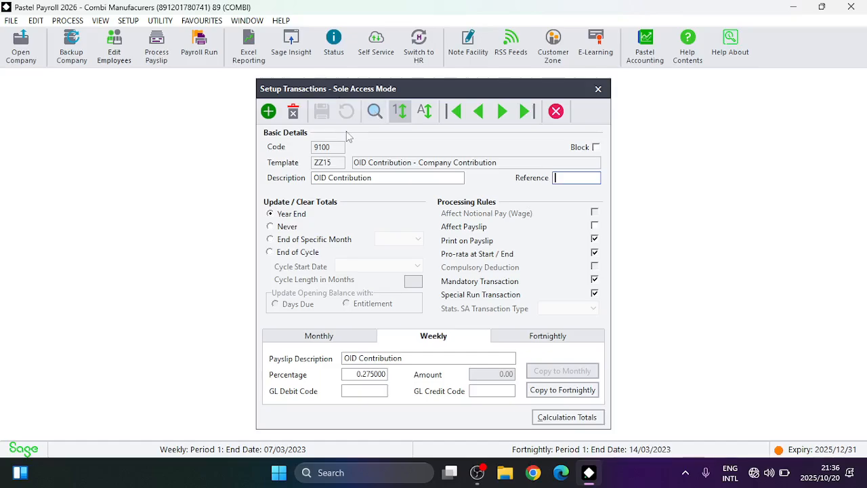
# Step: Load company contribution transaction 9142, Bonus Accrual - Fixed %, and set its weekly percentage to 5.5
pyautogui.click(374, 114)
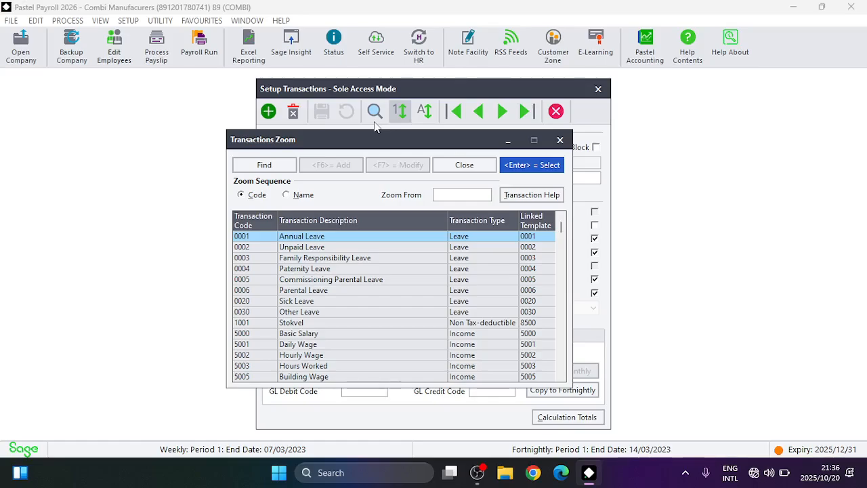
pyautogui.write('9142')
pyautogui.press('Return')
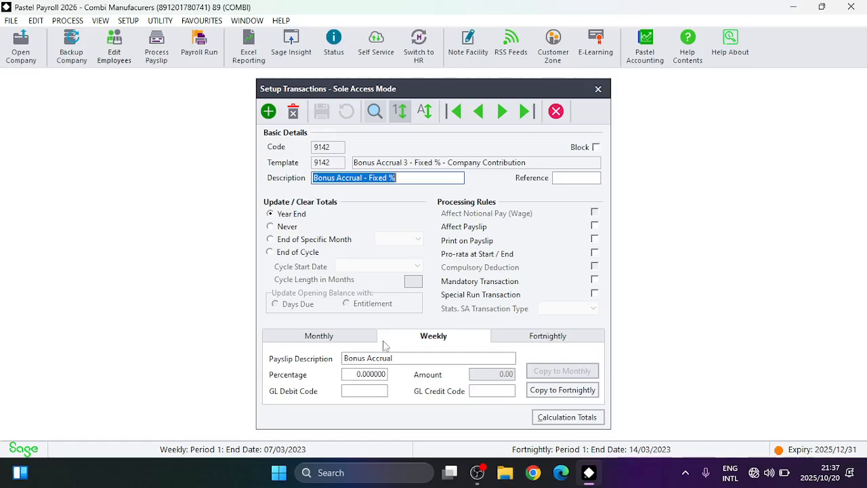
pyautogui.click(369, 381)
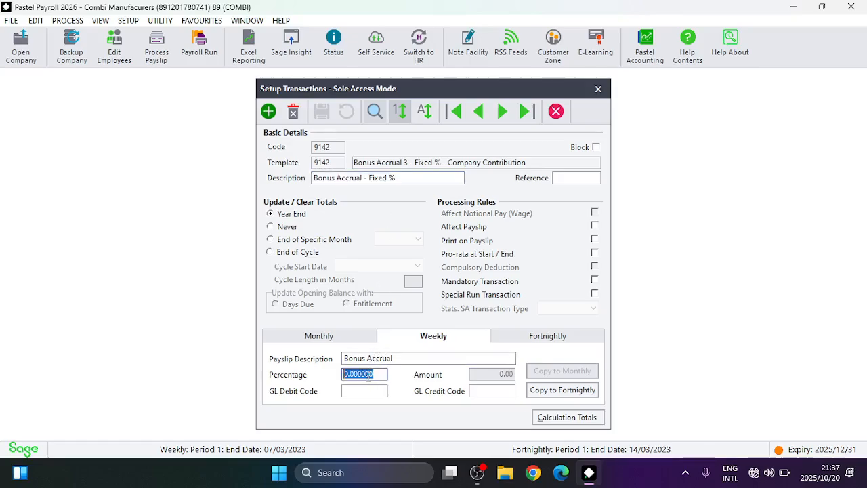
pyautogui.write('5.5')
pyautogui.press('Tab')
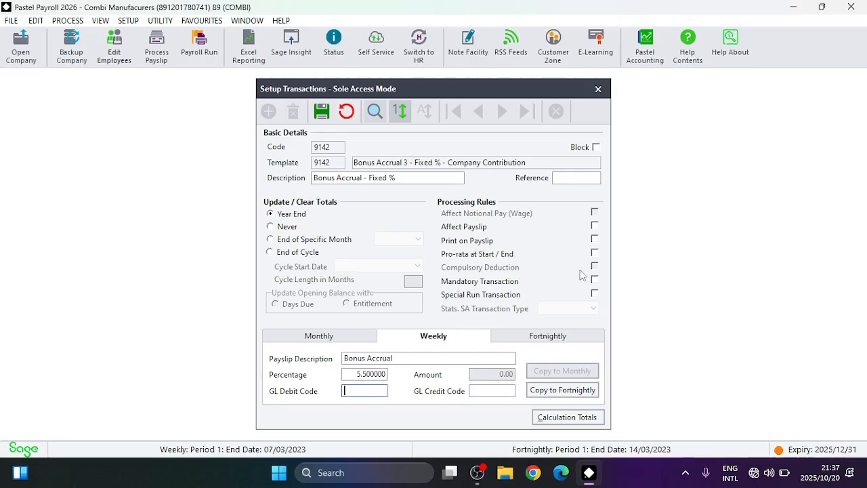
# Step: Enable Pro-rata at Start / End and Print on Payslip for transaction 9142 and save it
pyautogui.click(595, 253)
pyautogui.click(322, 122)
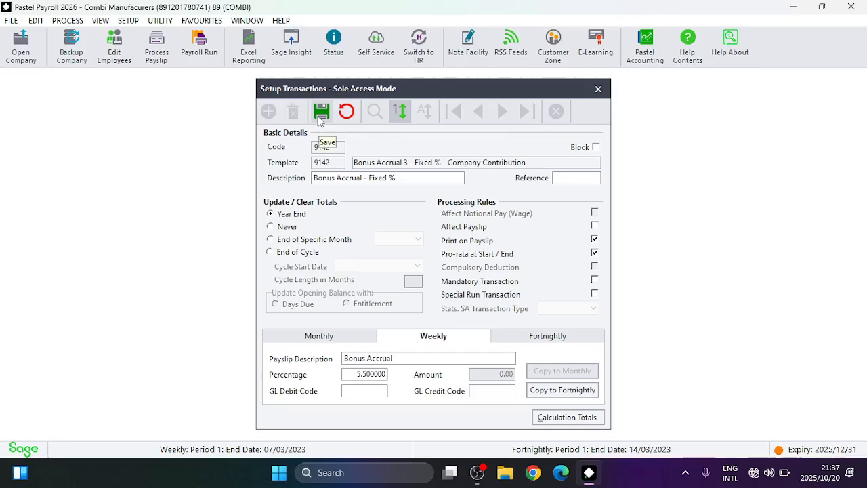
pyautogui.click(320, 117)
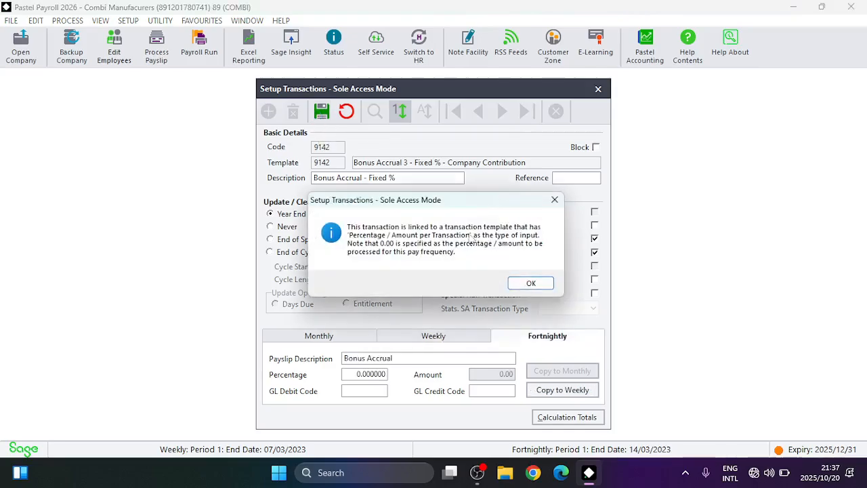
pyautogui.click(530, 285)
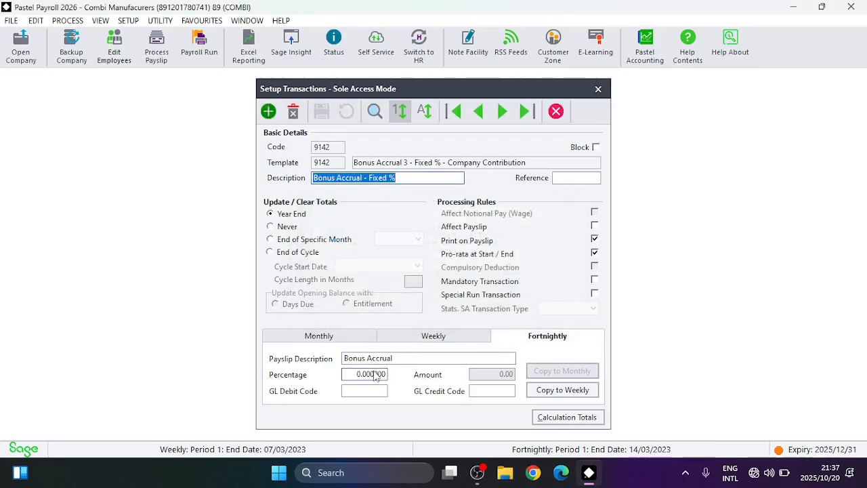
# Step: Set the fortnightly percentage of transaction 9142 to 5.5, save the transaction and close the transaction setup
pyautogui.click(375, 377)
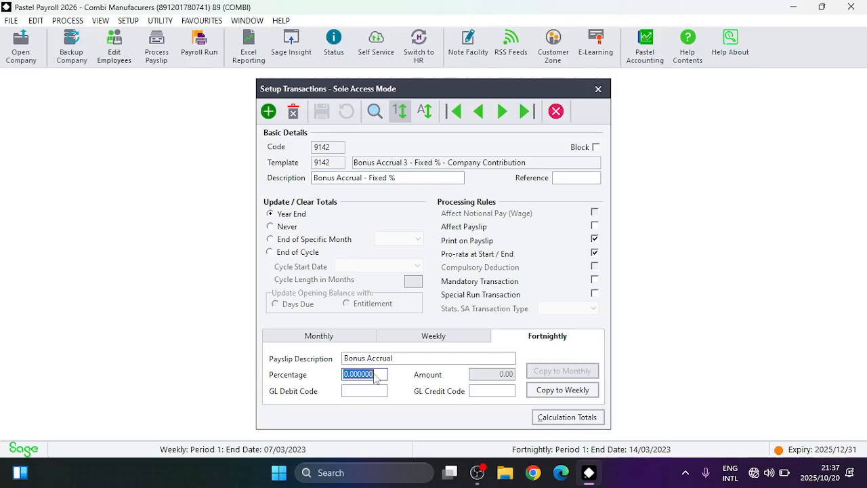
pyautogui.press('BackSpace')
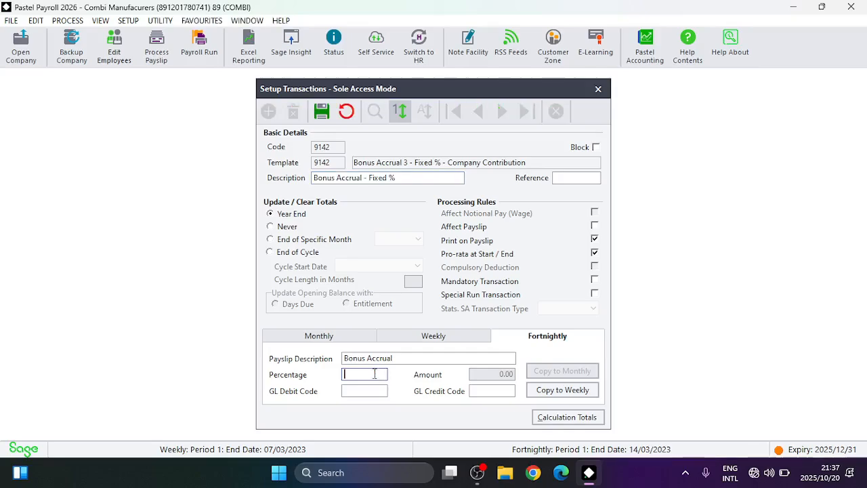
pyautogui.write('5.5')
pyautogui.press('Tab')
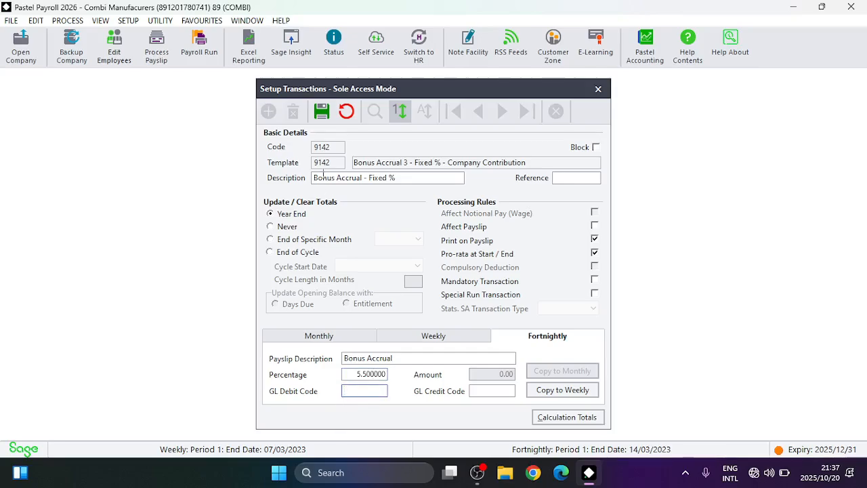
pyautogui.click(323, 111)
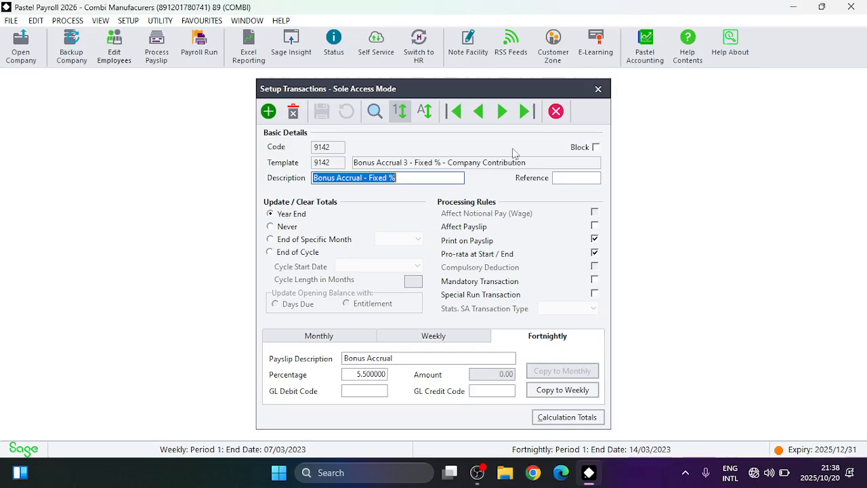
pyautogui.click(599, 96)
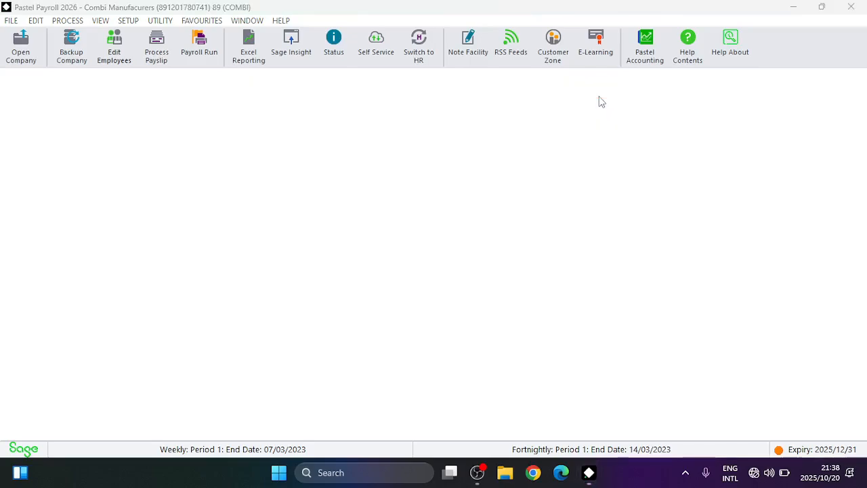